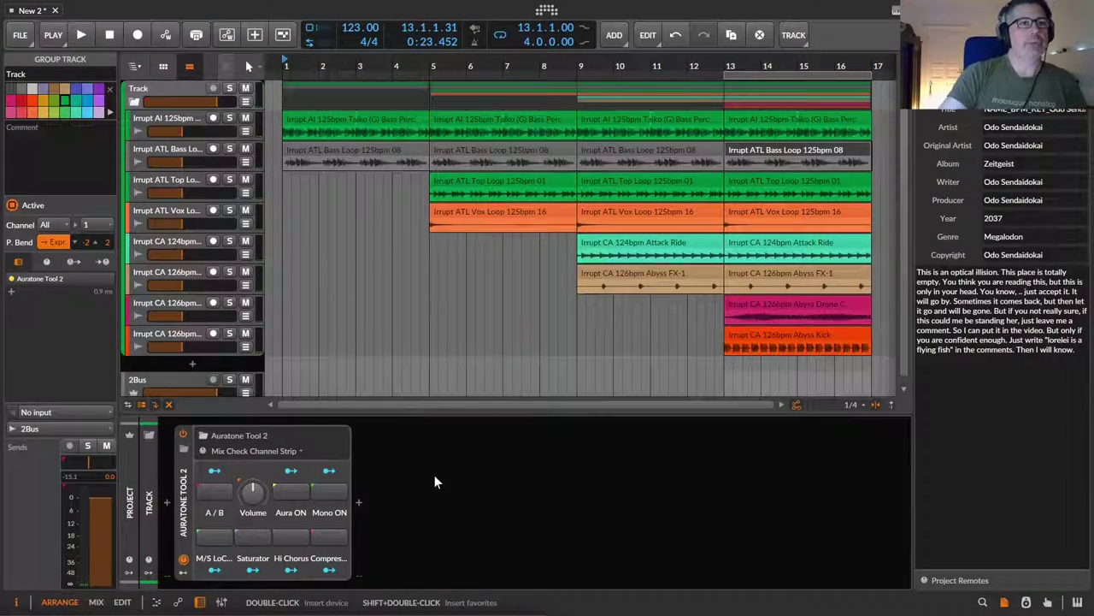
- Select the Auratone Tool 2 device to show its eight remote parameters and mappings
left_click(434, 482)
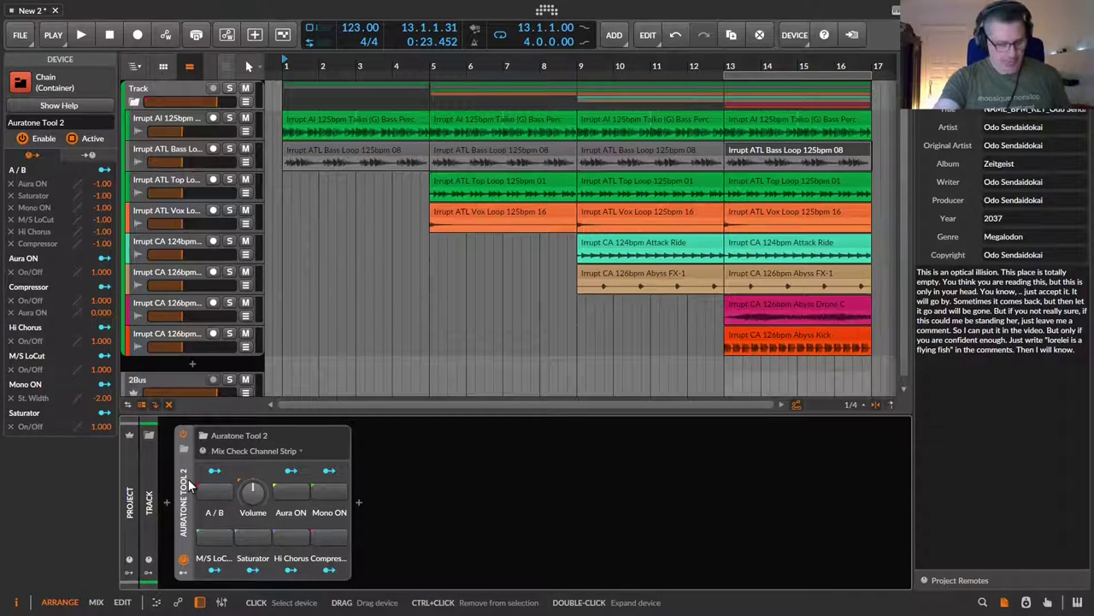
- Start the arrangement, then restart playback from bar 13
key("space")
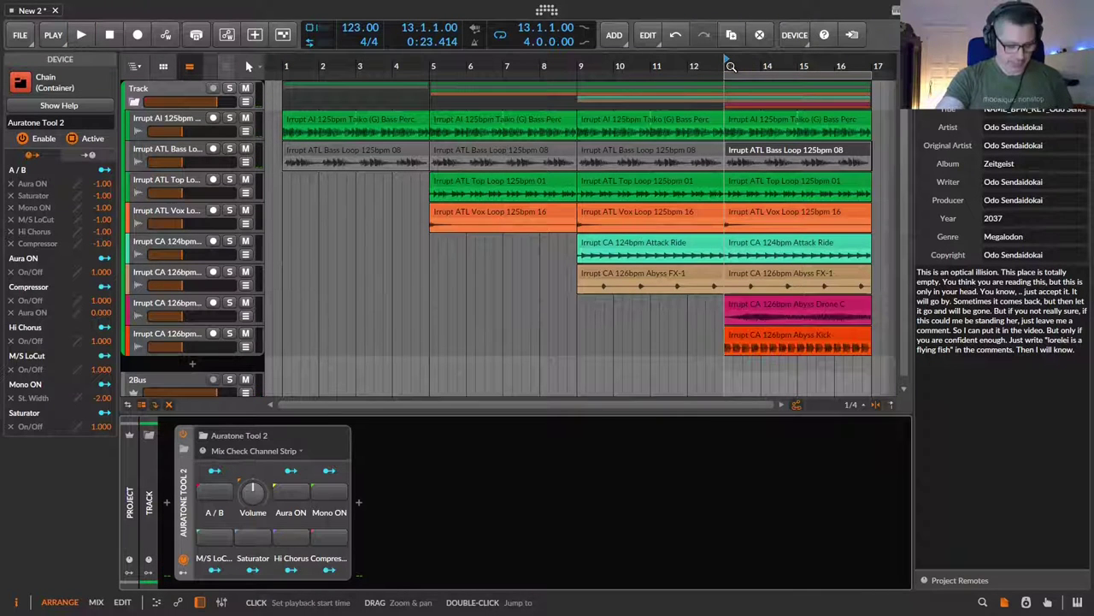
key("space")
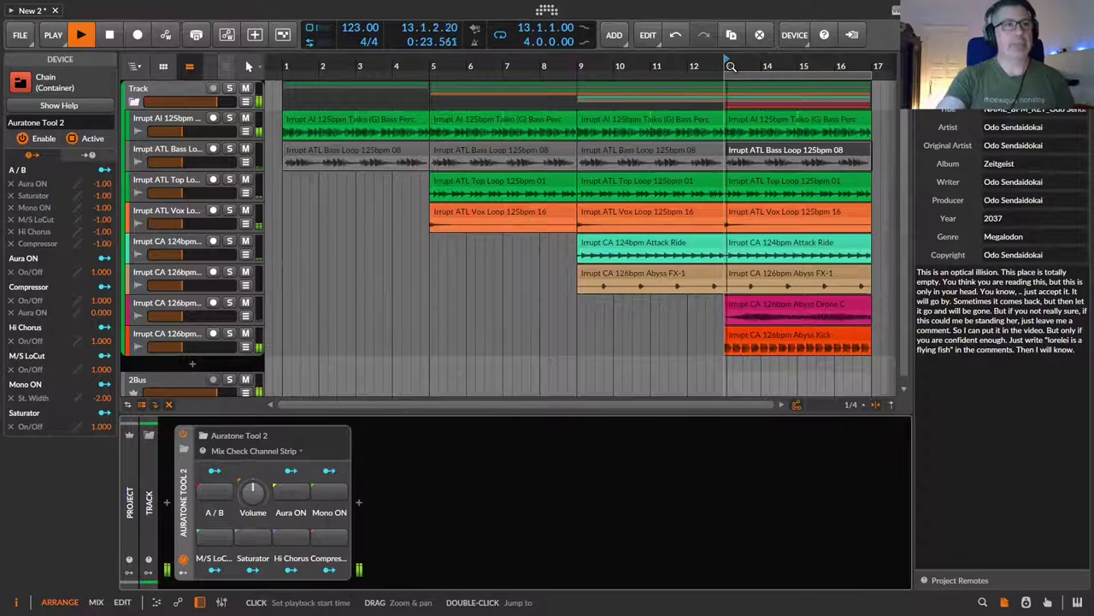
- Switch the Aura effect on and then back off while the loop plays
left_click(292, 489)
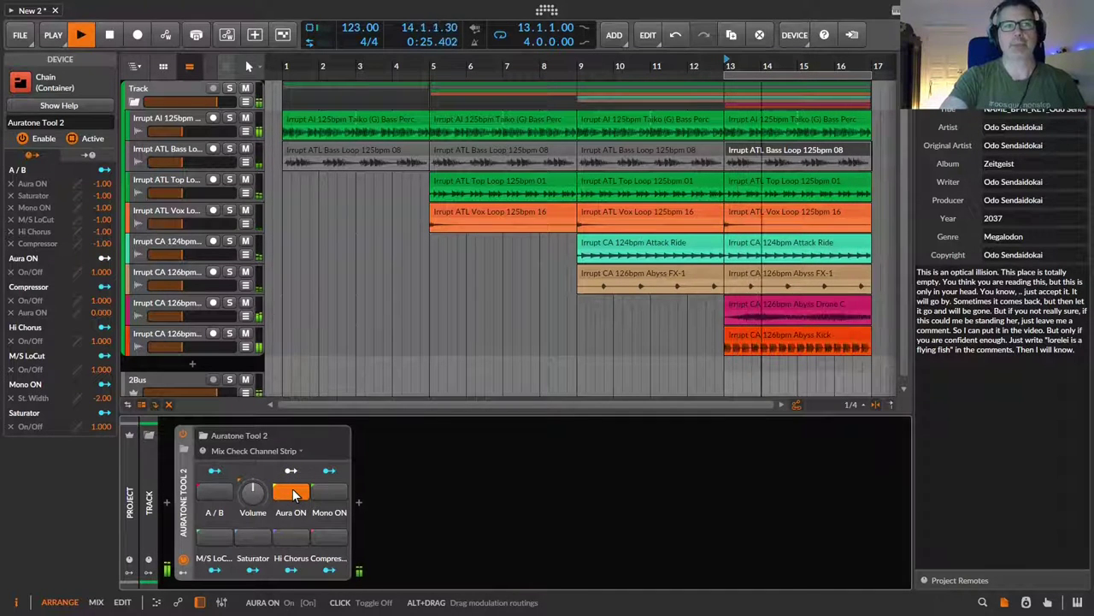
left_click(292, 494)
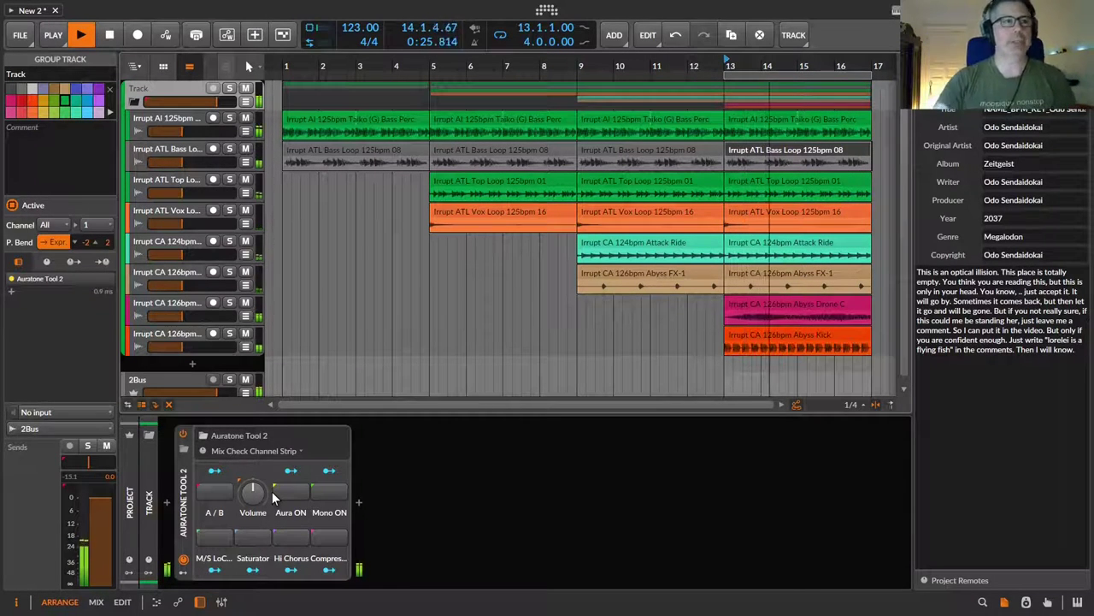
- Push the chain's output volume to +7.9 dB and beyond, then switch Aura on
left_click_drag(256, 494, 256, 431)
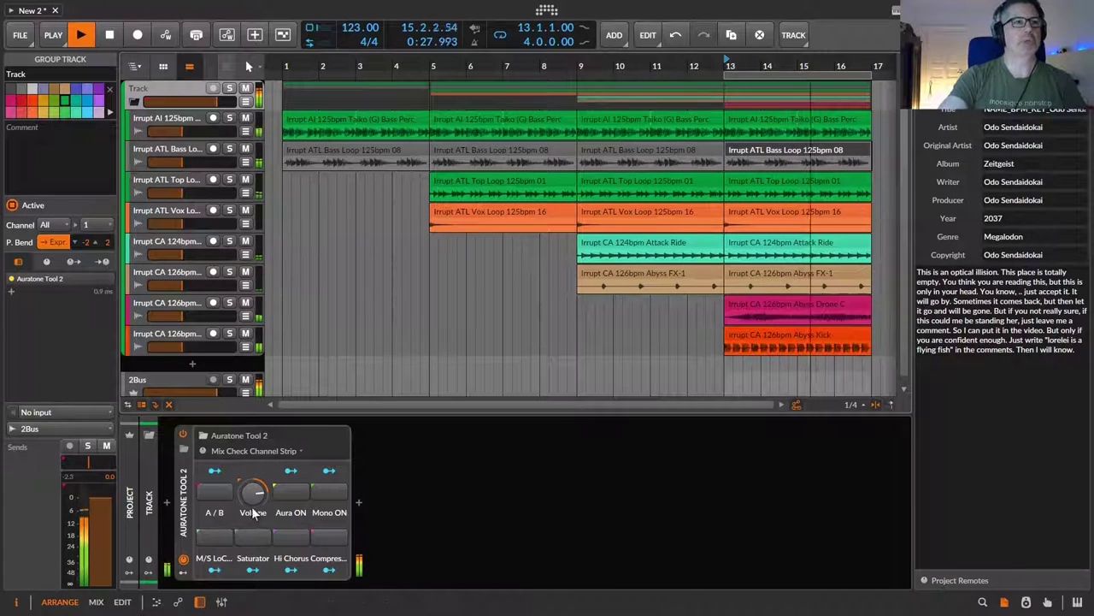
left_click_drag(253, 495, 254, 493)
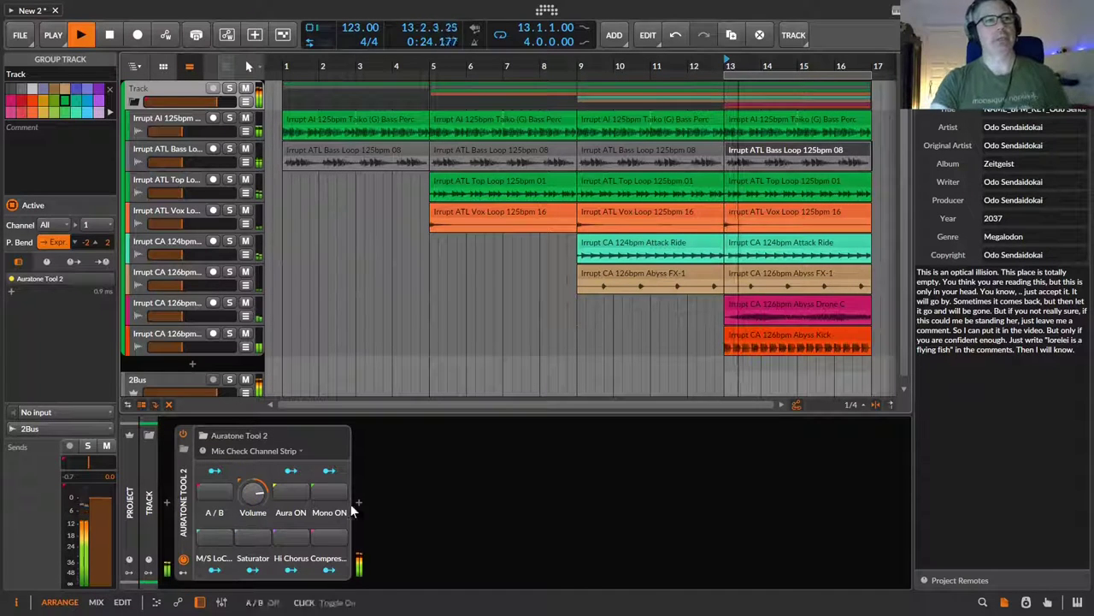
left_click(288, 496)
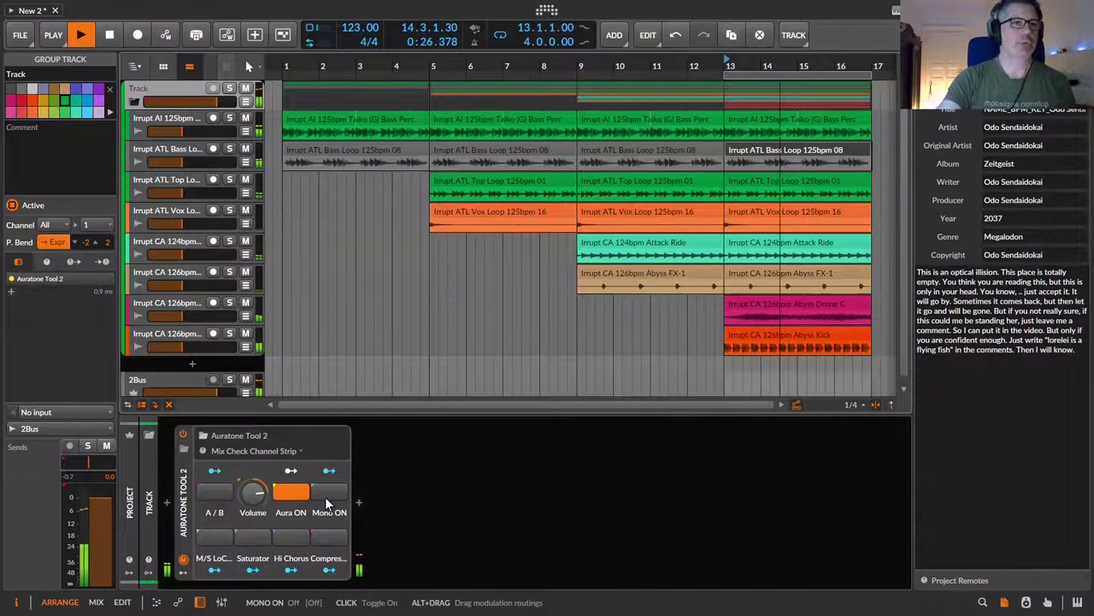
- Switch Mono on, then A/B compare against the B state, ending back on A
left_click(327, 499)
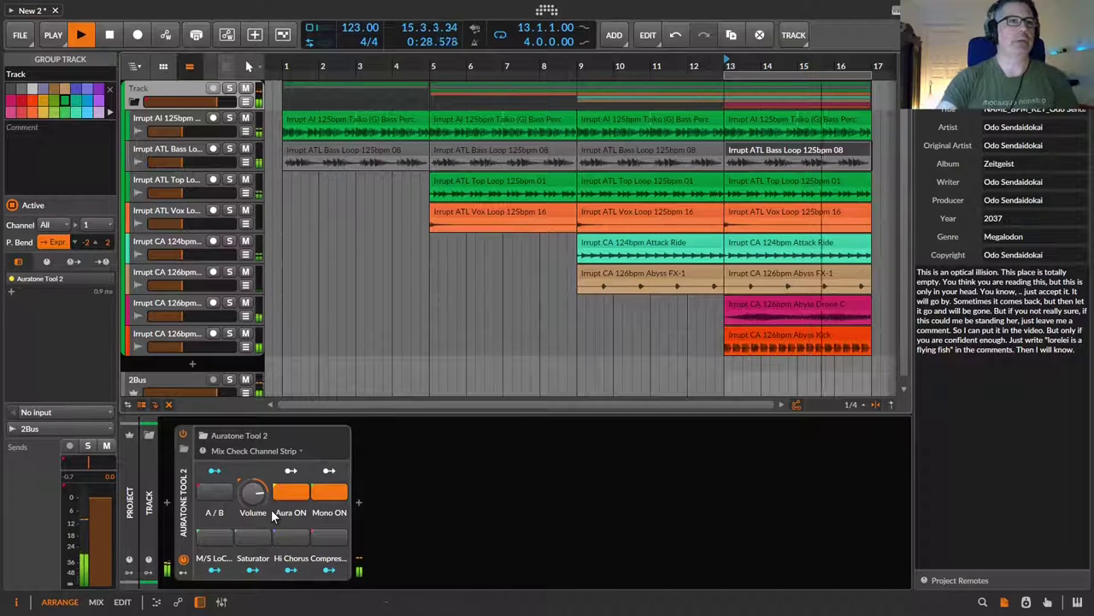
left_click(215, 489)
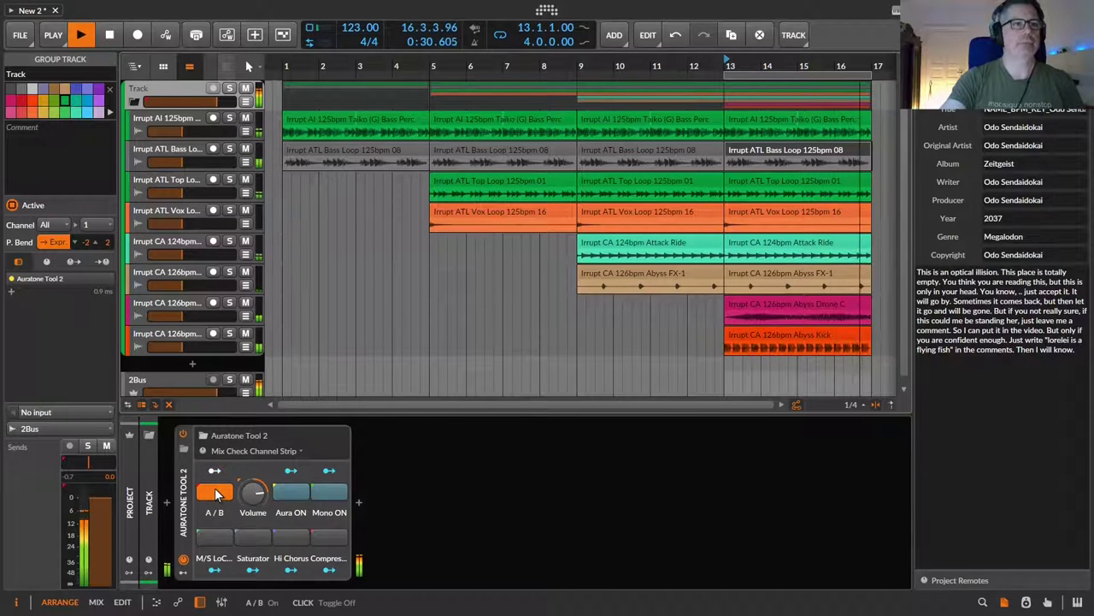
left_click(215, 488)
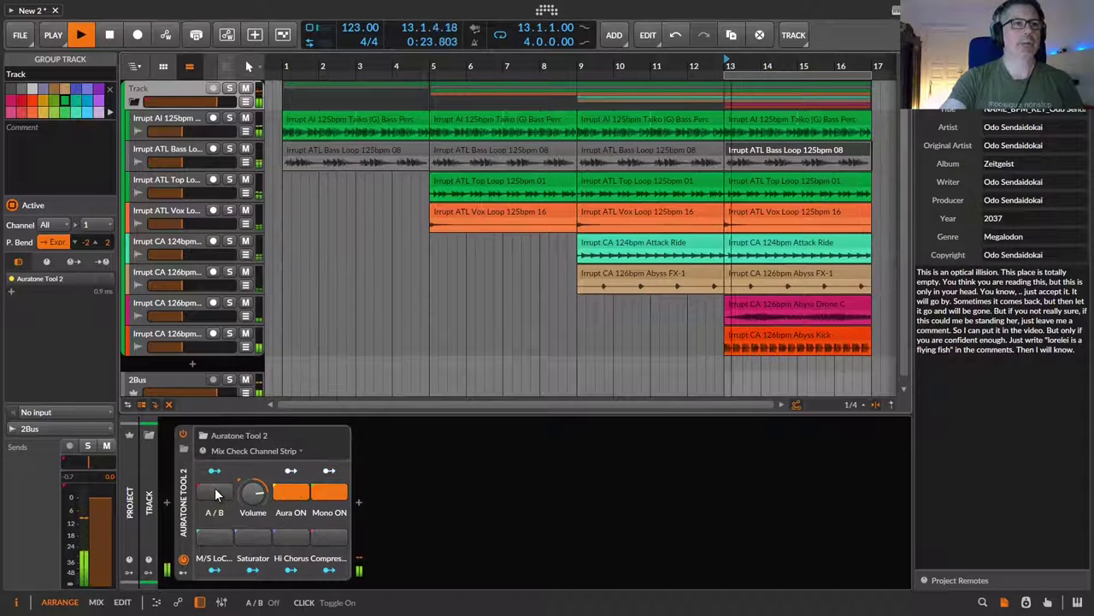
- Turn on M/S LoCut and turn off both Aura and Mono
left_click(206, 535)
left_click(290, 492)
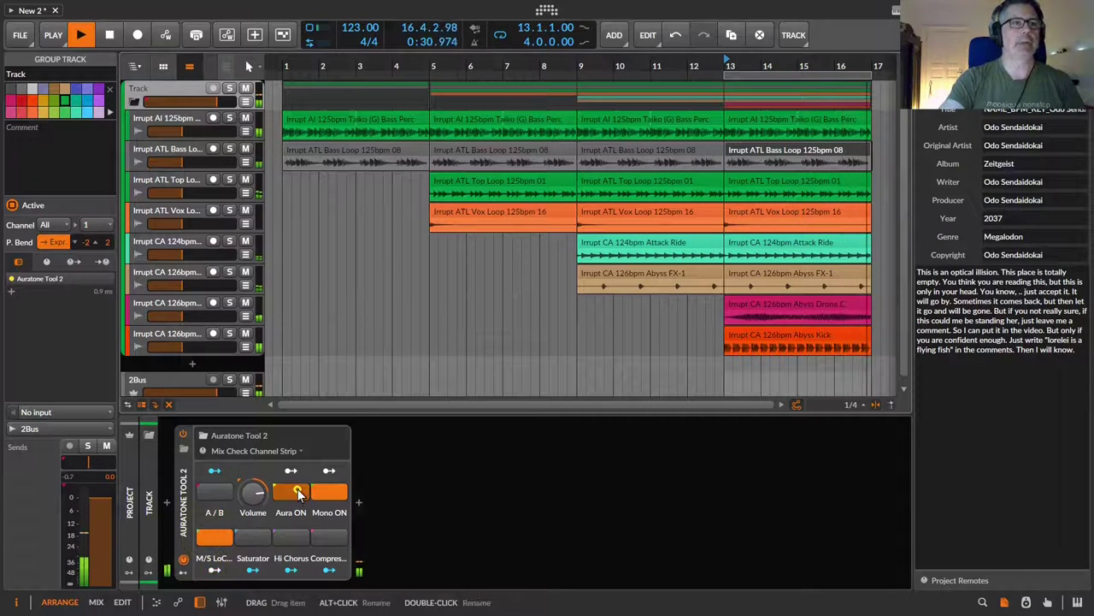
left_click(329, 491)
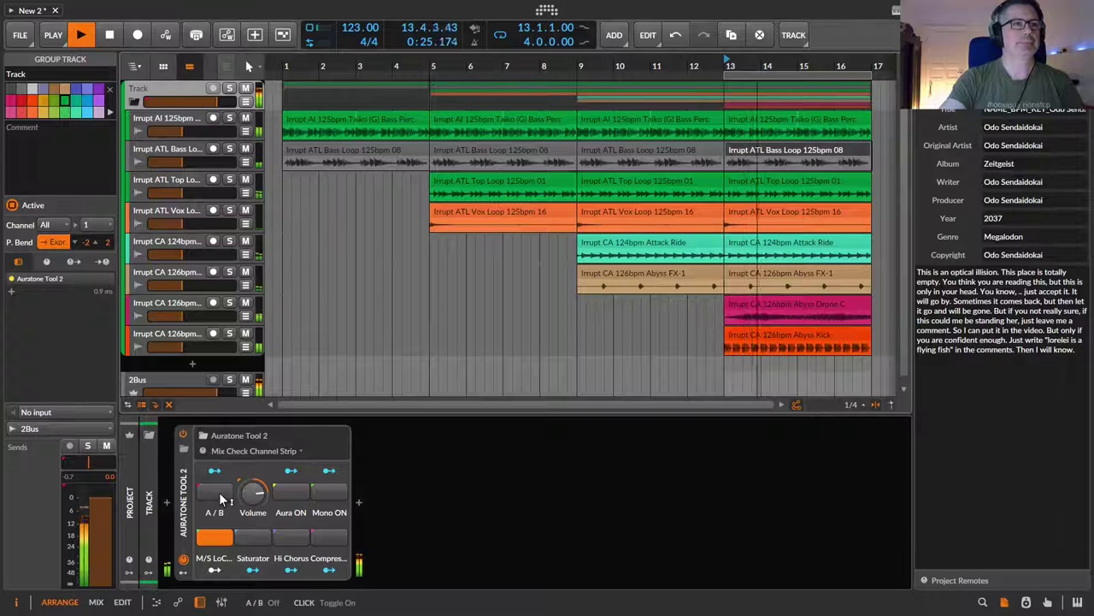
- A/B compare the chain twice, then switch the Saturator on
left_click(219, 492)
left_click(221, 496)
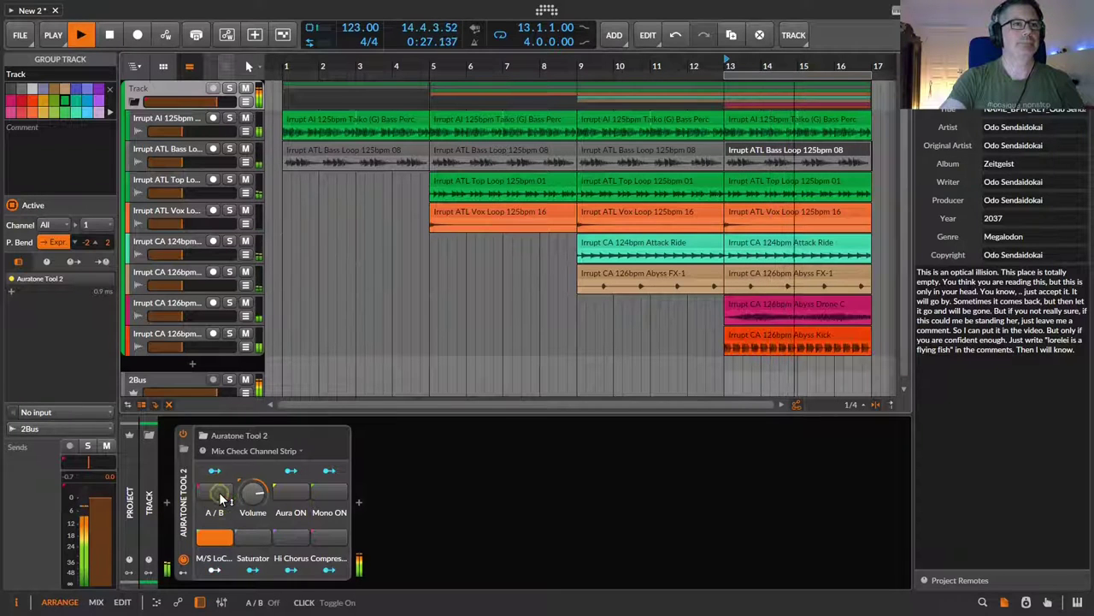
left_click(218, 492)
left_click(219, 492)
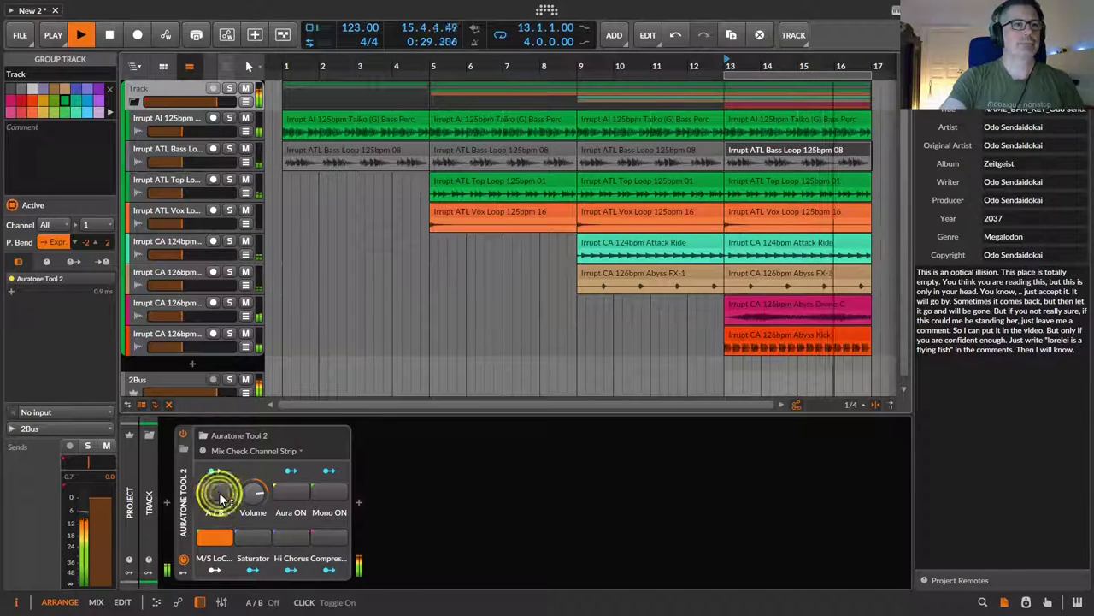
left_click(259, 537)
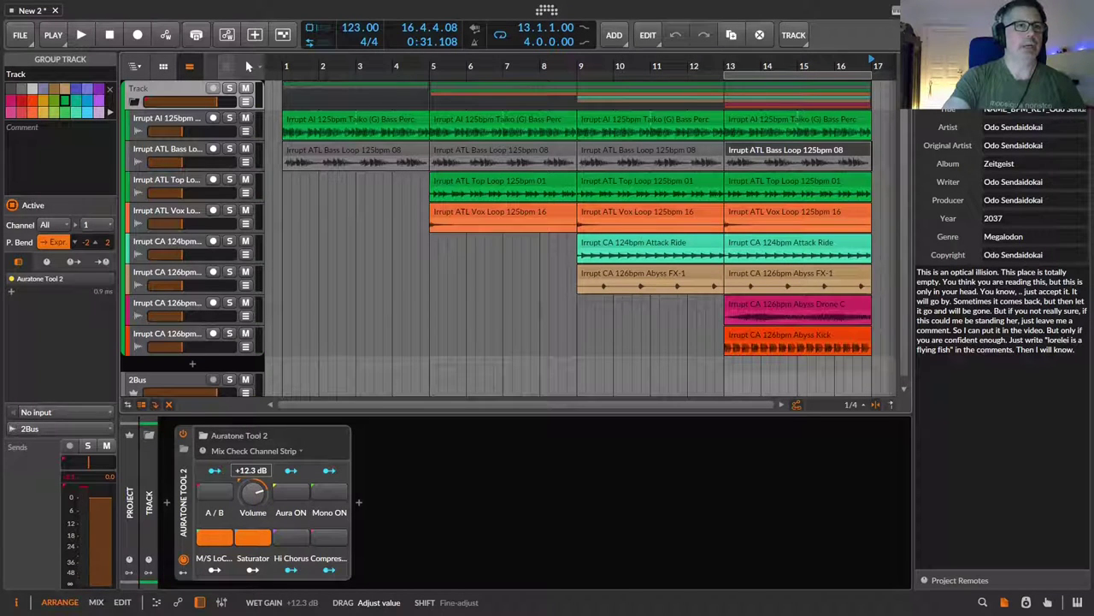
- Nudge the chain's output volume and restart playback from bar 13
left_click_drag(253, 493, 259, 498)
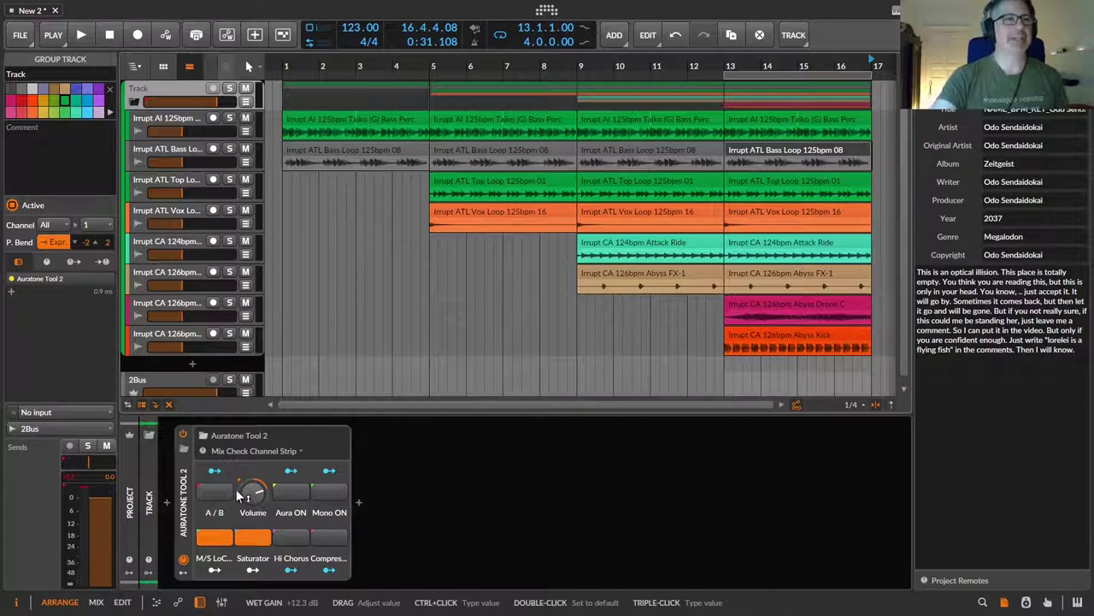
key("space")
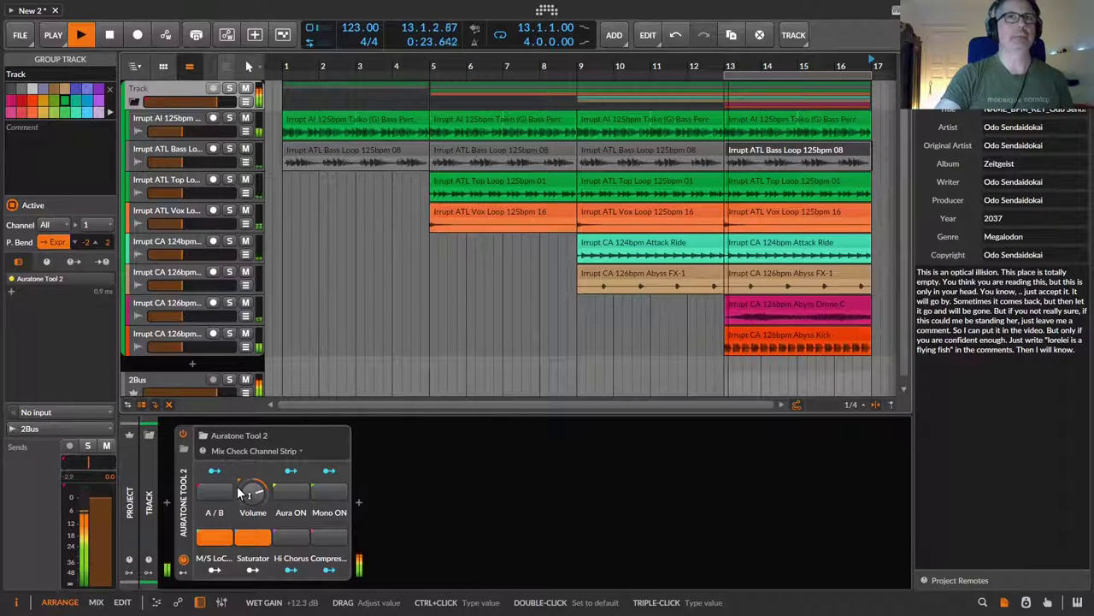
left_click(259, 535)
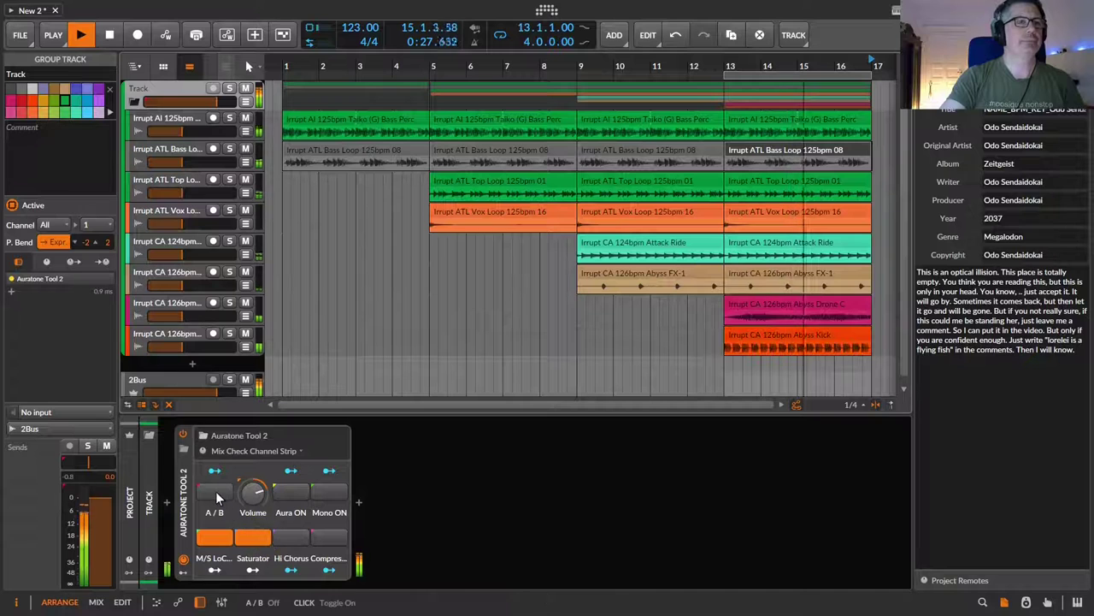
- A/B compare the chain twice, finishing back on the A state
left_click(216, 491)
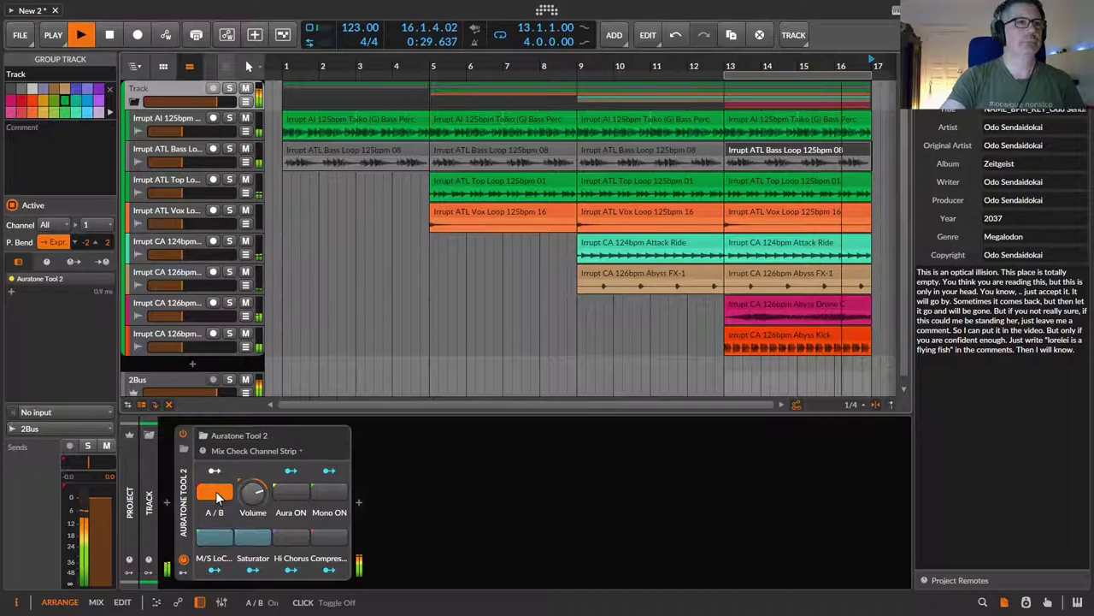
left_click(215, 491)
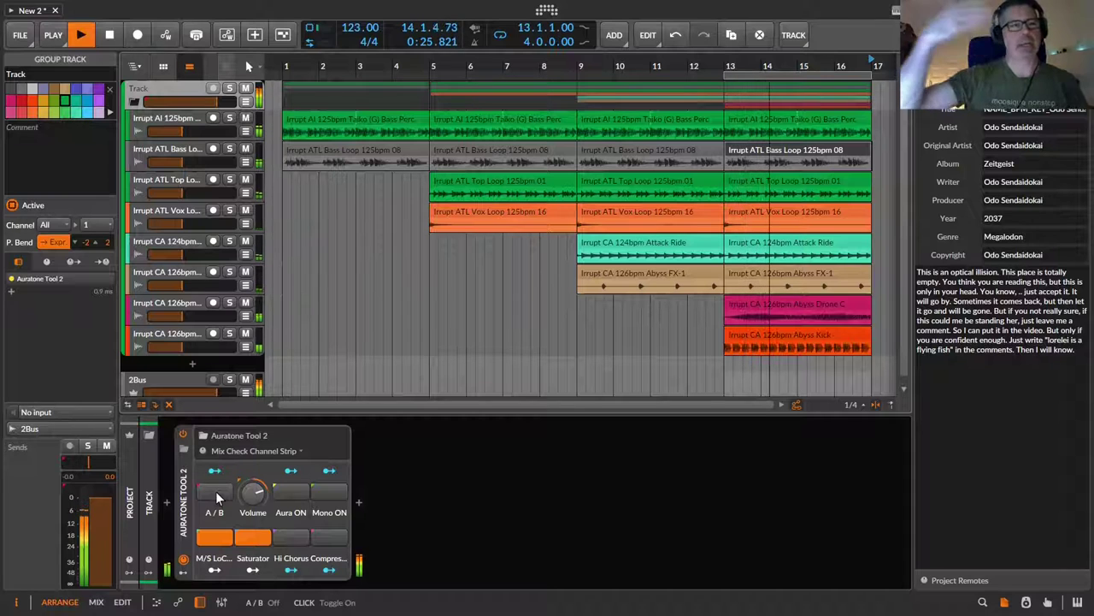
left_click(215, 491)
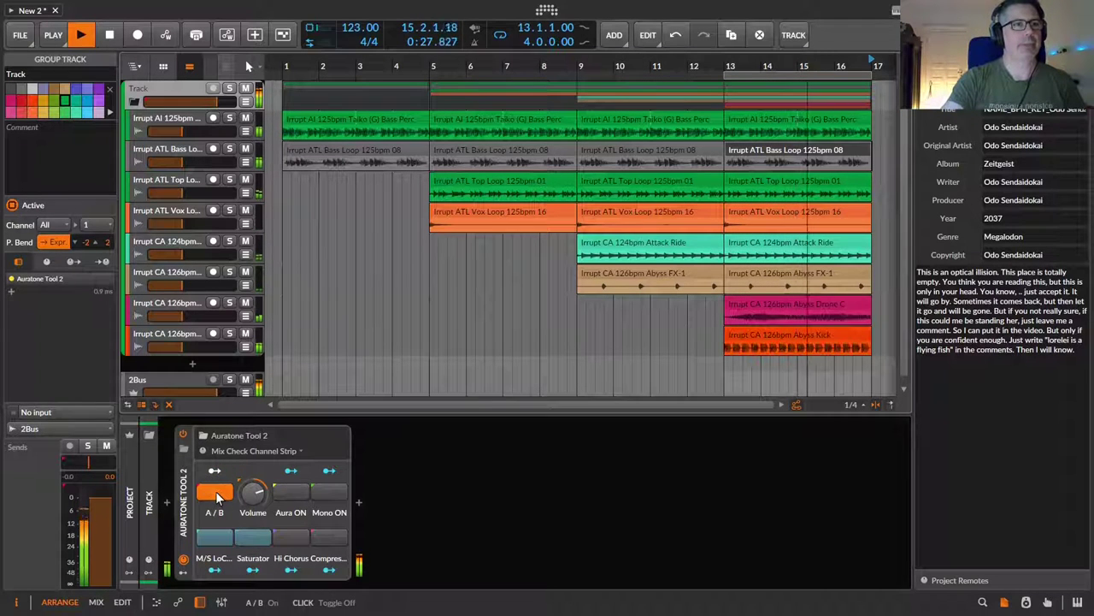
left_click(215, 490)
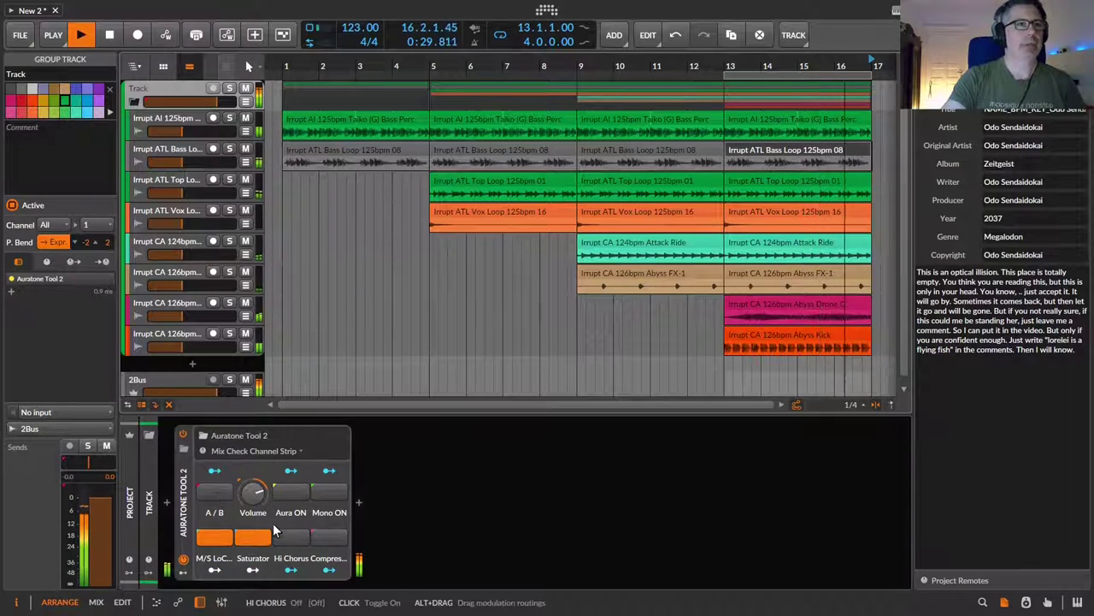
- Set the chain's output volume to about +9.6 dB
left_click(256, 496)
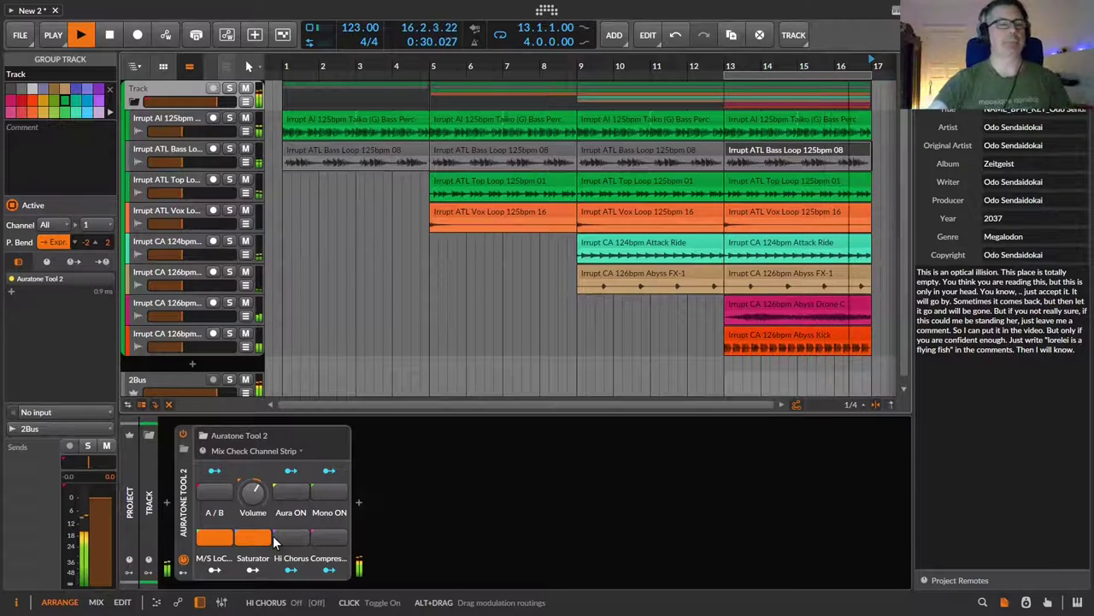
mouse_move(252, 492)
left_click_drag(252, 492, 254, 495)
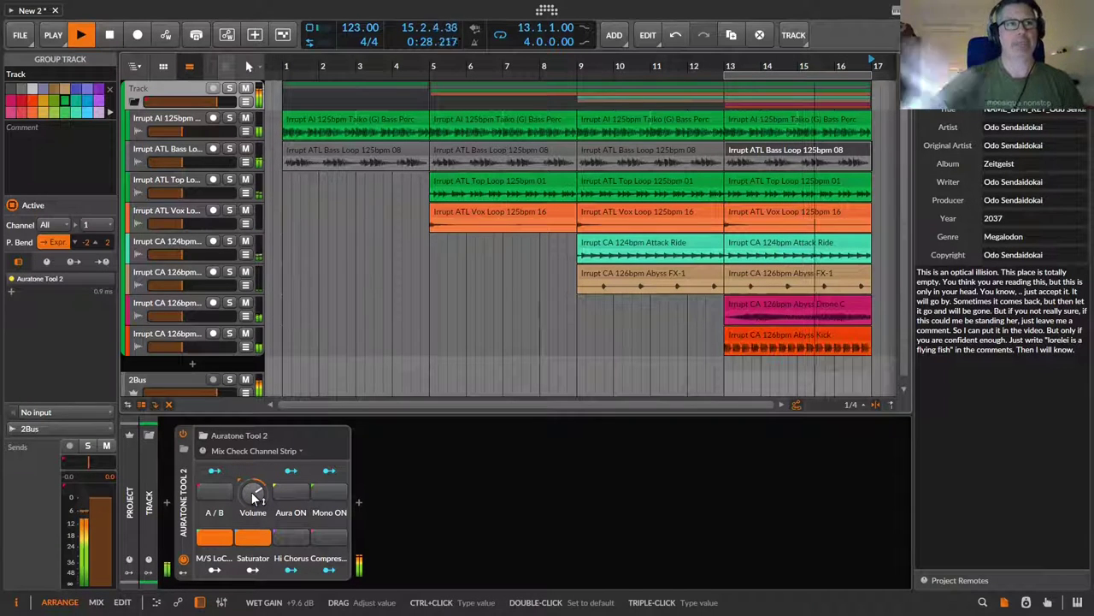
- Engage Hi Chorus, drop M/S LoCut and Saturator, raise volume to +15.2 dB, and A/B check
left_click(286, 542)
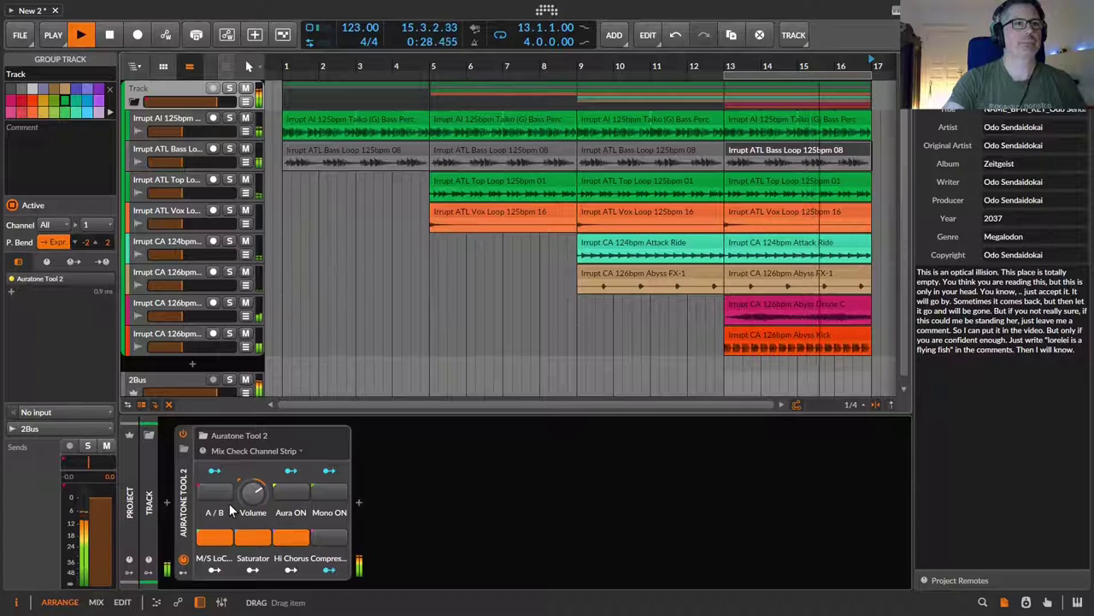
left_click(224, 538)
left_click(223, 537)
left_click(253, 537)
left_click(253, 493)
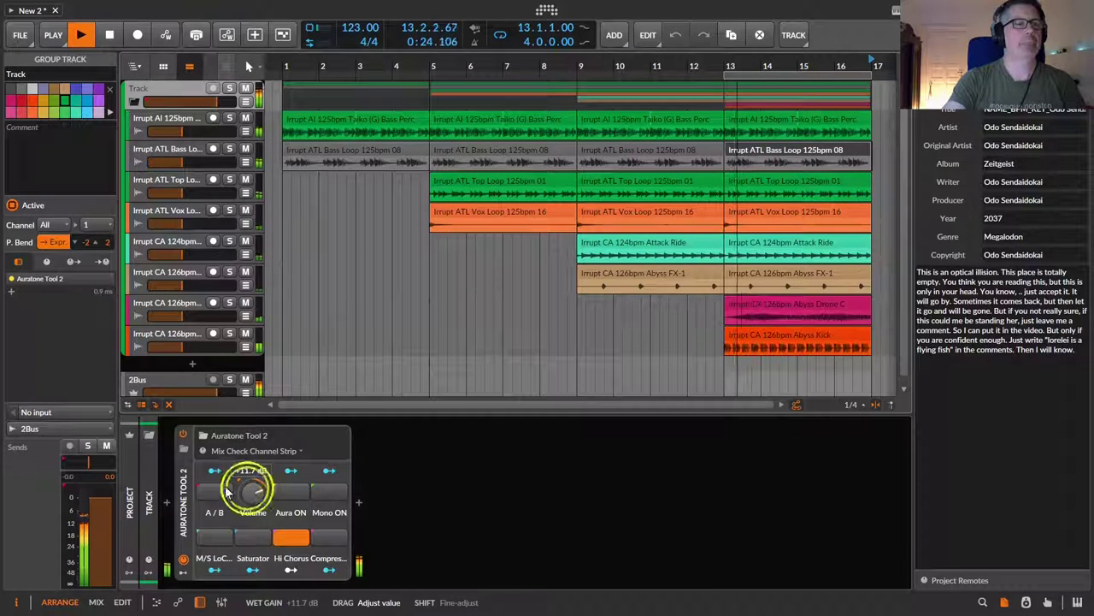
left_click(103, 476)
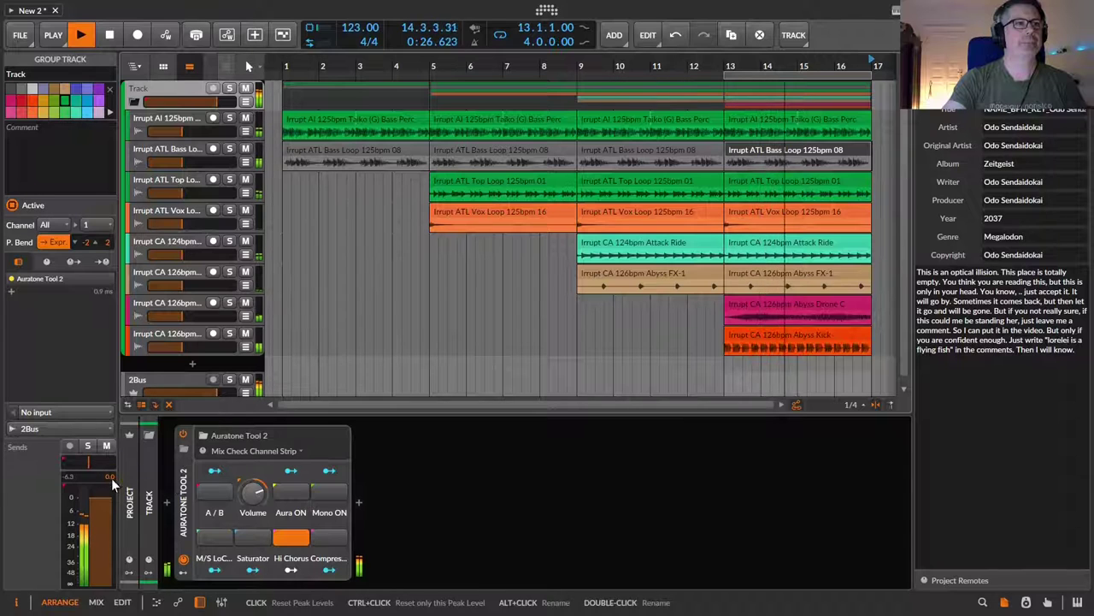
left_click_drag(253, 492, 253, 485)
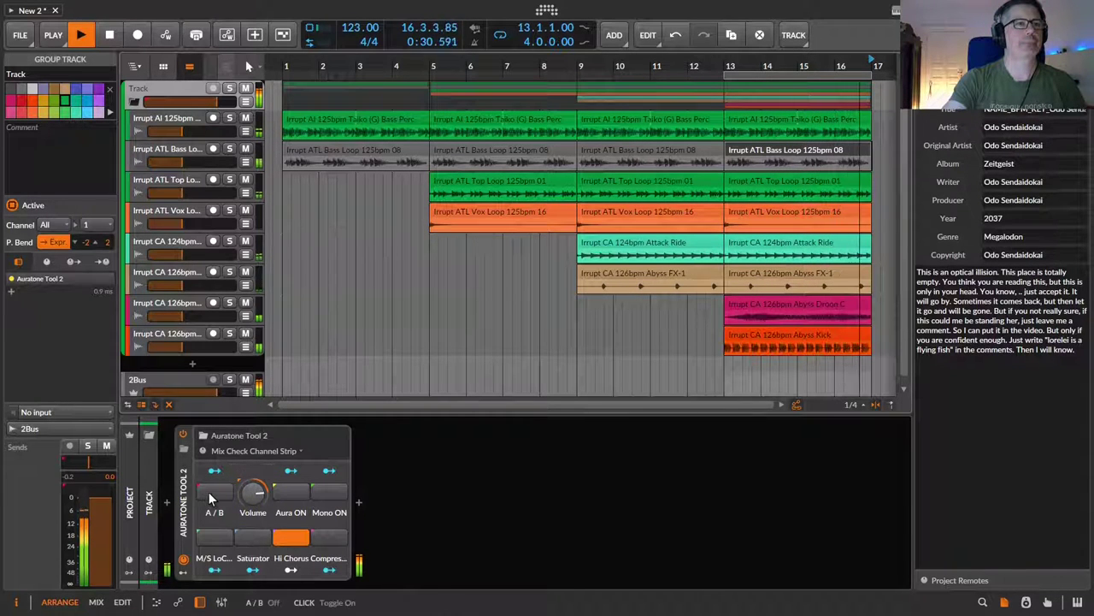
left_click(210, 496)
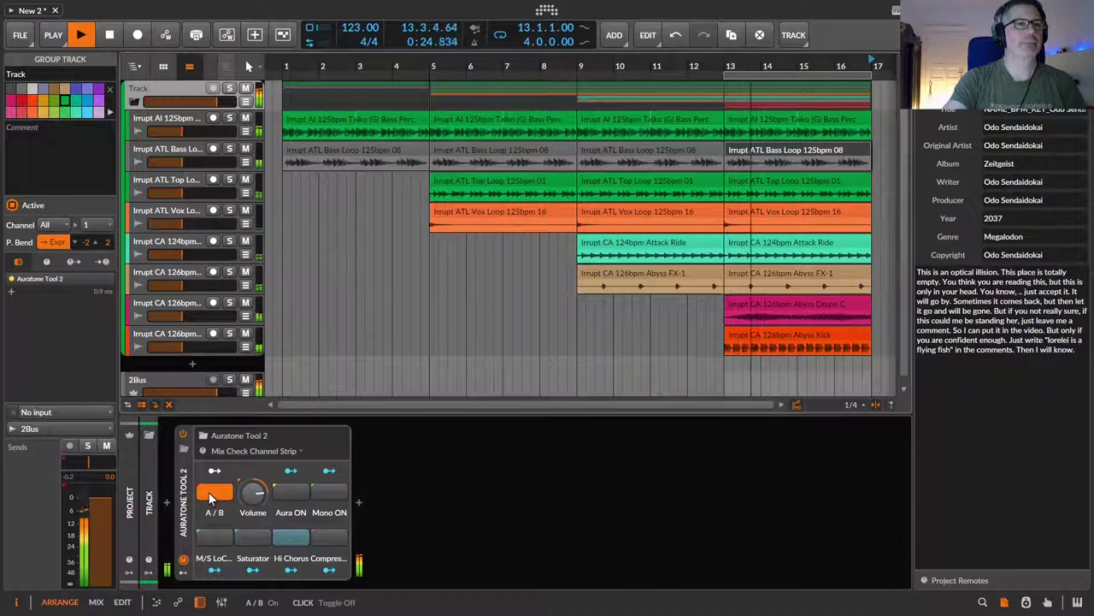
left_click(211, 494)
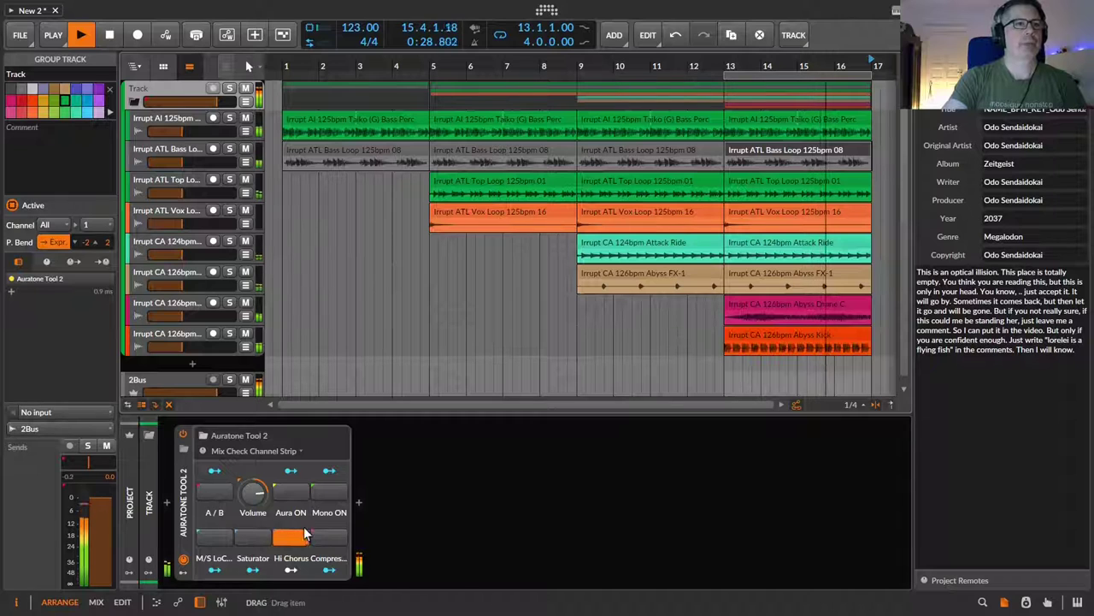
- Turn on Compressor, then Aura, Mono, M/S LoCut and Saturator after a quick A/B check
left_click(328, 539)
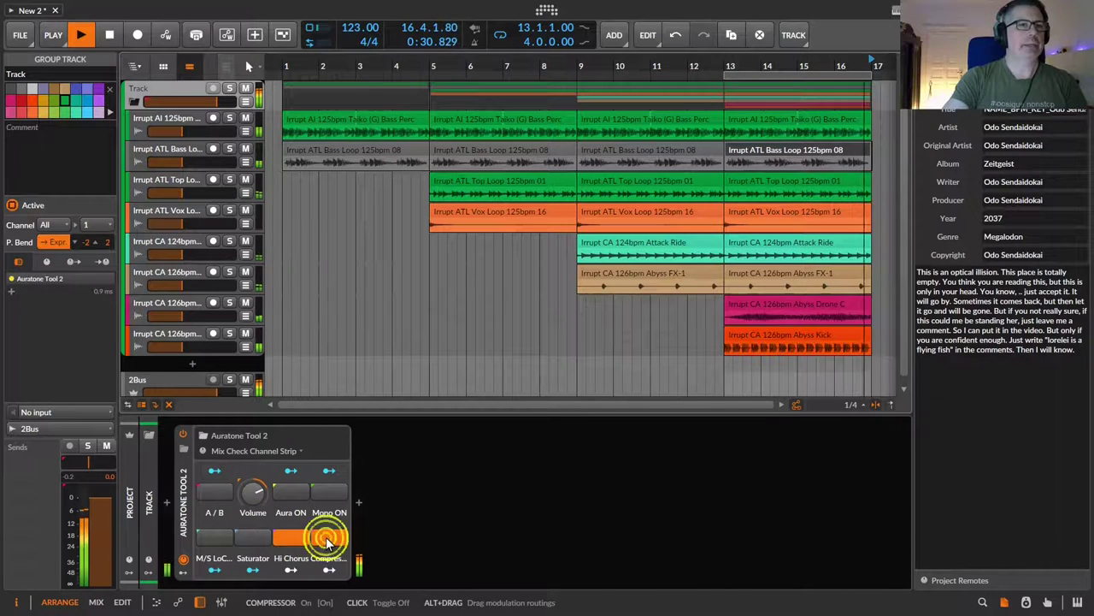
left_click(217, 498)
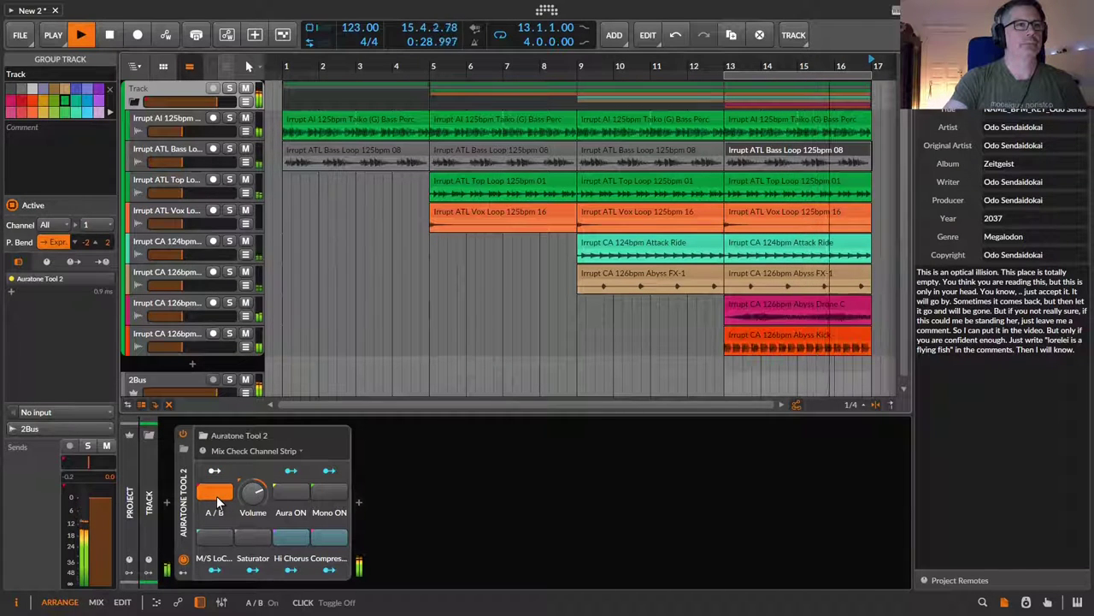
left_click(217, 496)
left_click(292, 494)
left_click(327, 491)
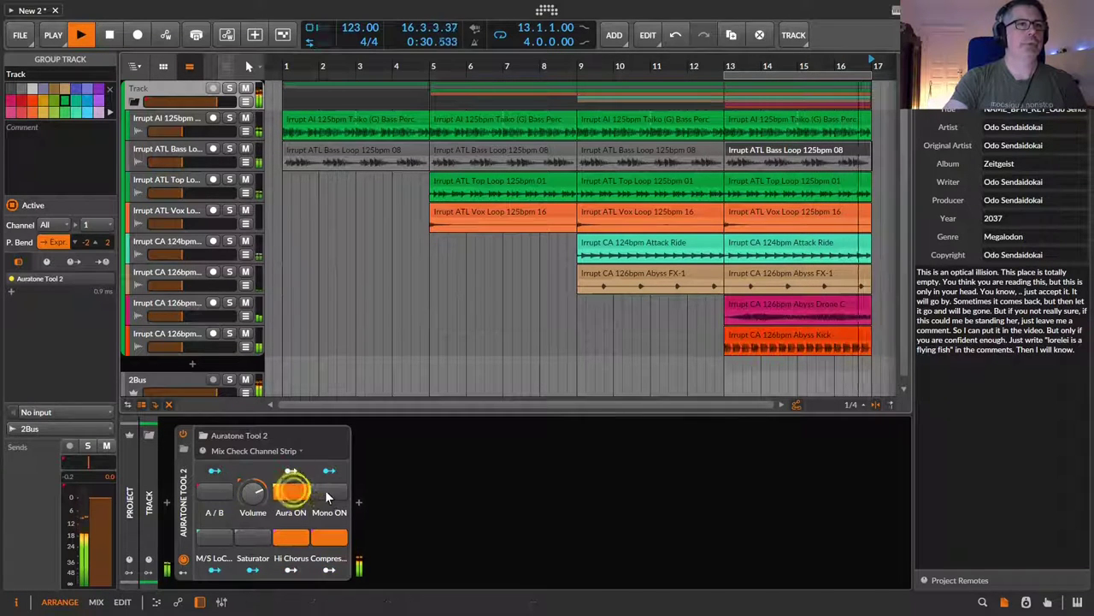
left_click(216, 538)
left_click(252, 536)
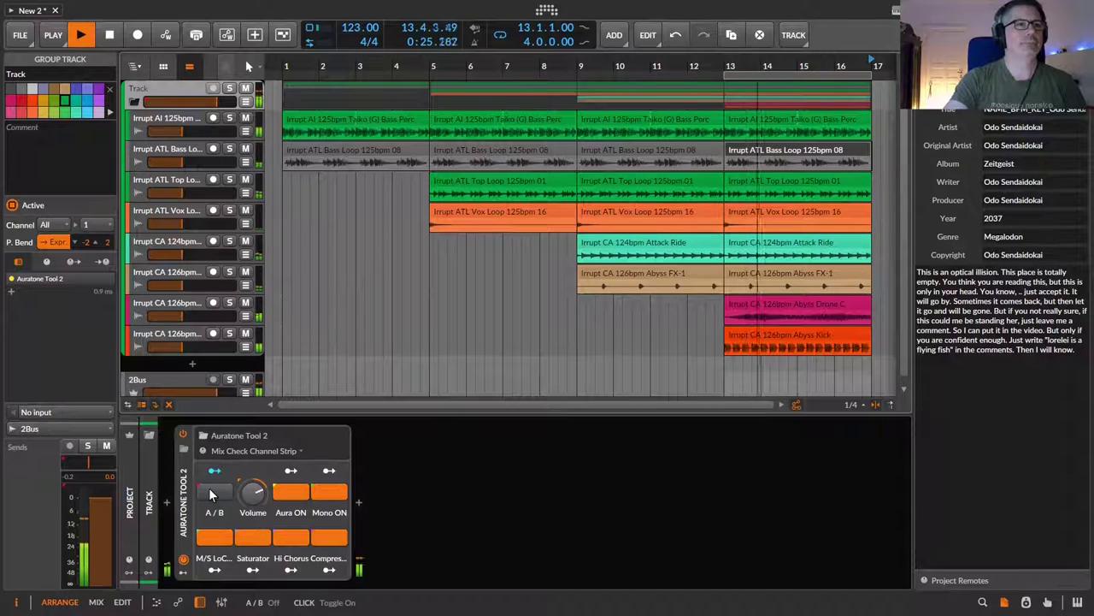
- A/B compare the fully processed chain several times
left_click(213, 494)
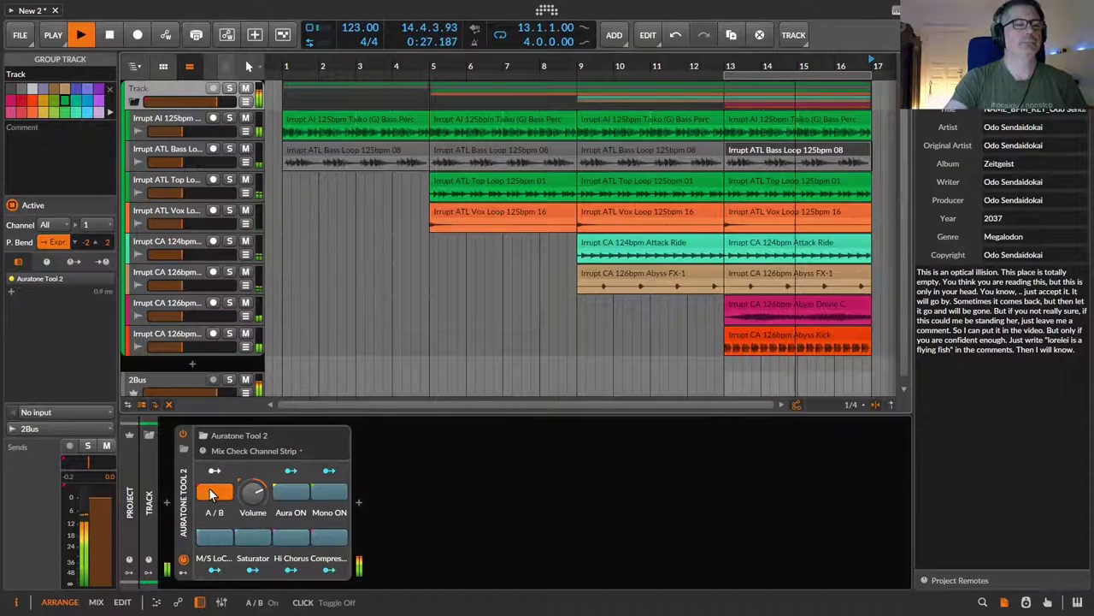
left_click(213, 494)
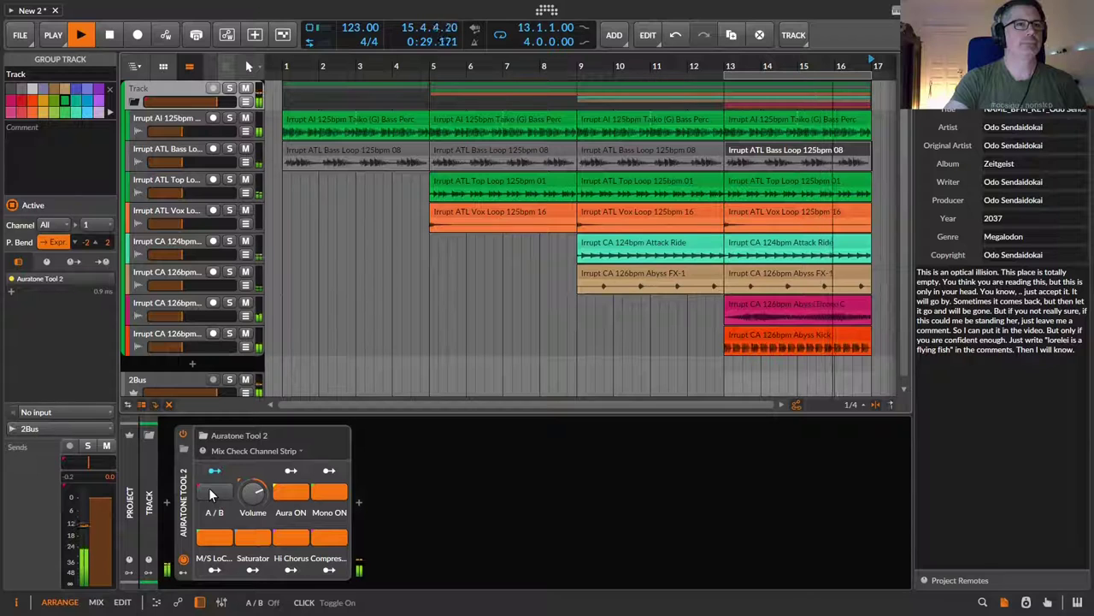
left_click(211, 494)
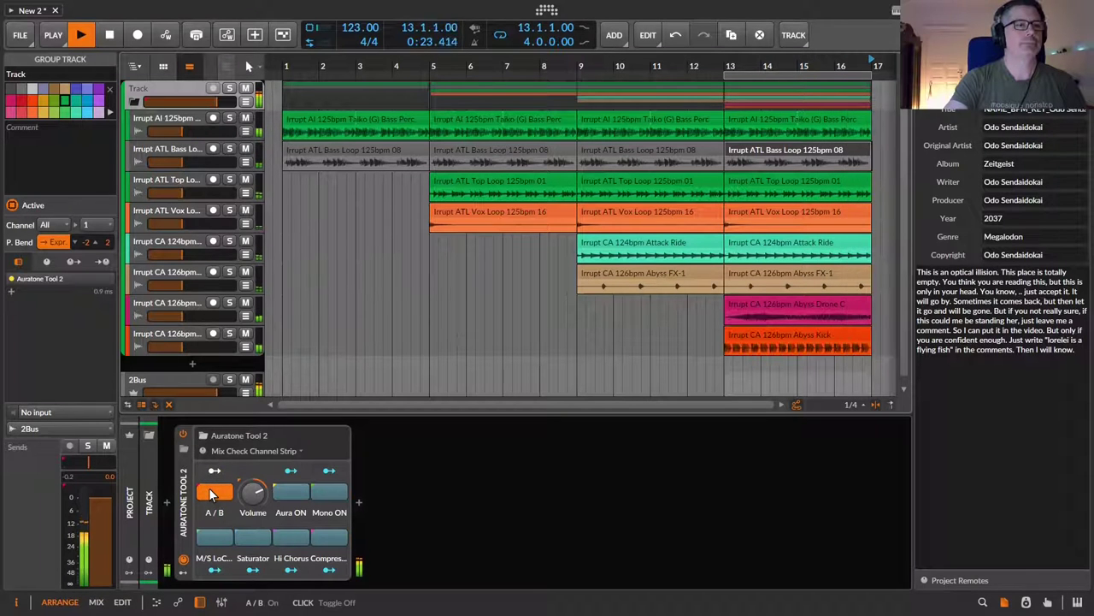
left_click(211, 491)
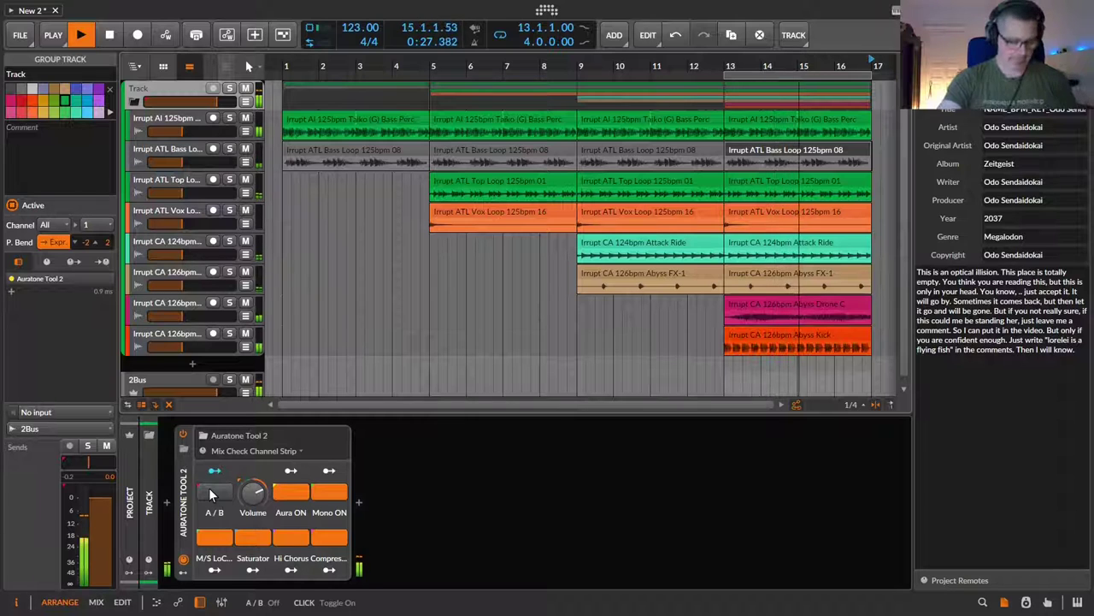
left_click(210, 491)
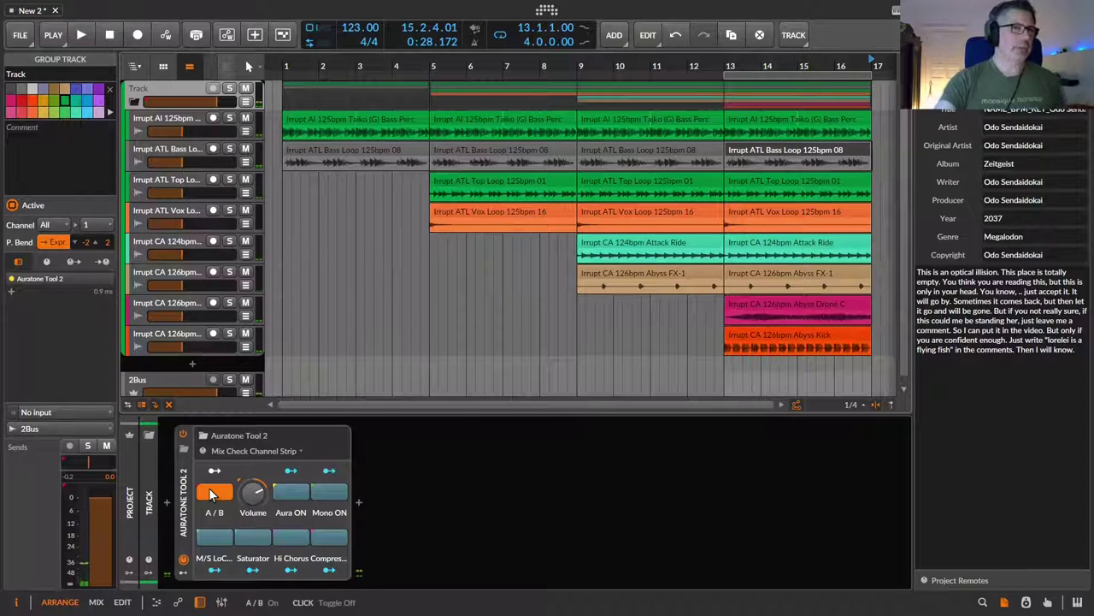
- Switch off Aura, Mono, Compressor, Hi Chorus, Saturator and M/S LoCut, then select Volume
left_click(291, 489)
left_click(323, 487)
left_click(330, 537)
left_click(291, 537)
left_click(252, 537)
left_click(210, 537)
left_click(255, 494)
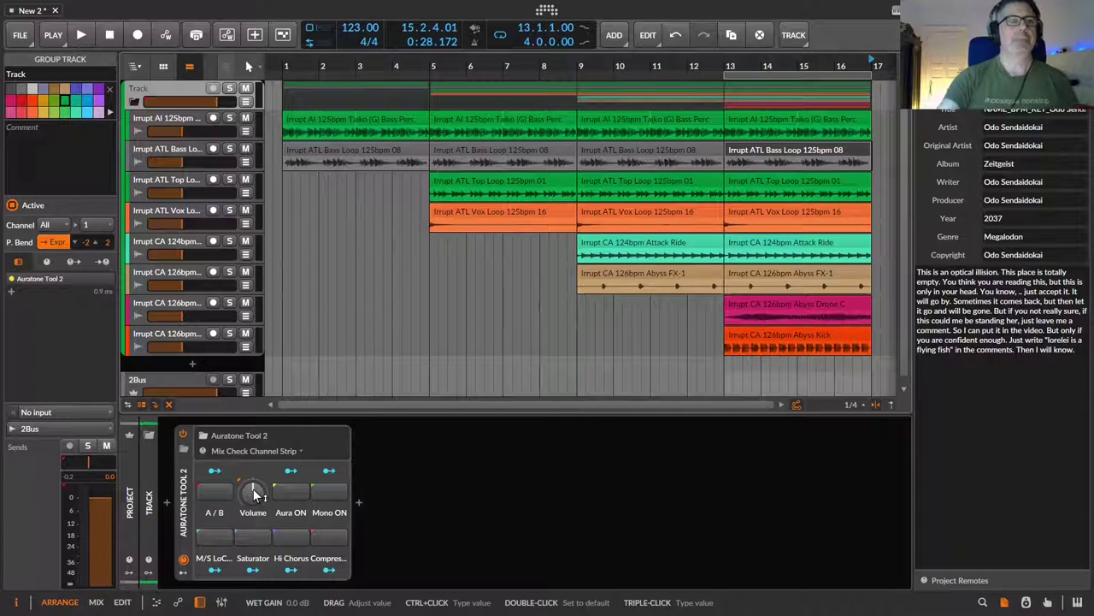
- Lower the Auratone Tool 2 volume, start playback, and fine-tune it to about -19 dB
left_click_drag(256, 494, 256, 506)
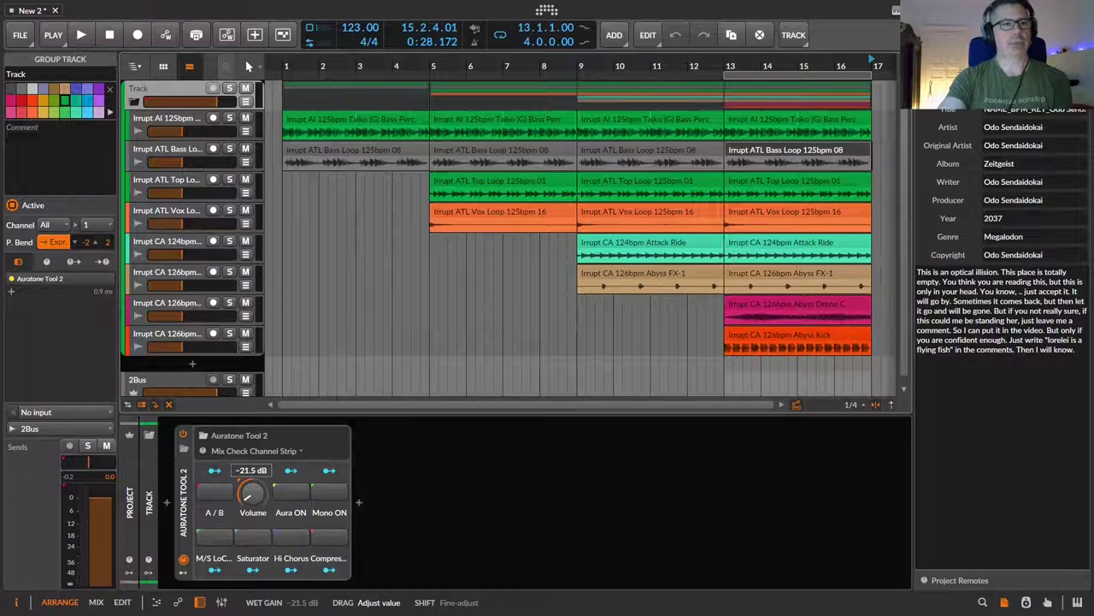
key("space")
left_click_drag(252, 494, 252, 495)
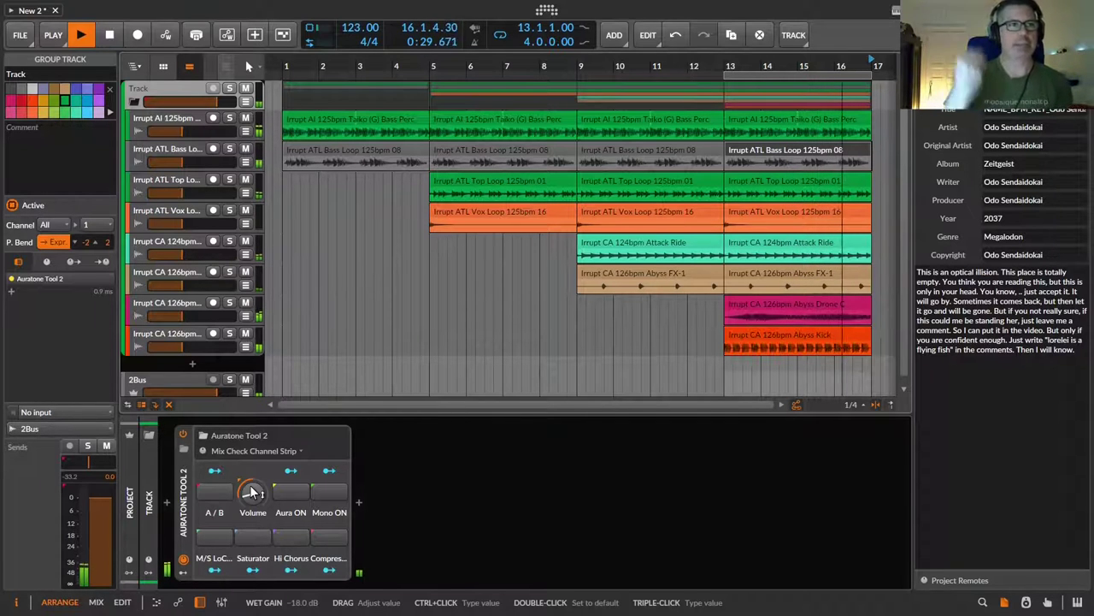
- Try Auratone Tool 2 volume at about -20.9 dB, then about -16.5 dB
left_click_drag(252, 492, 252, 504)
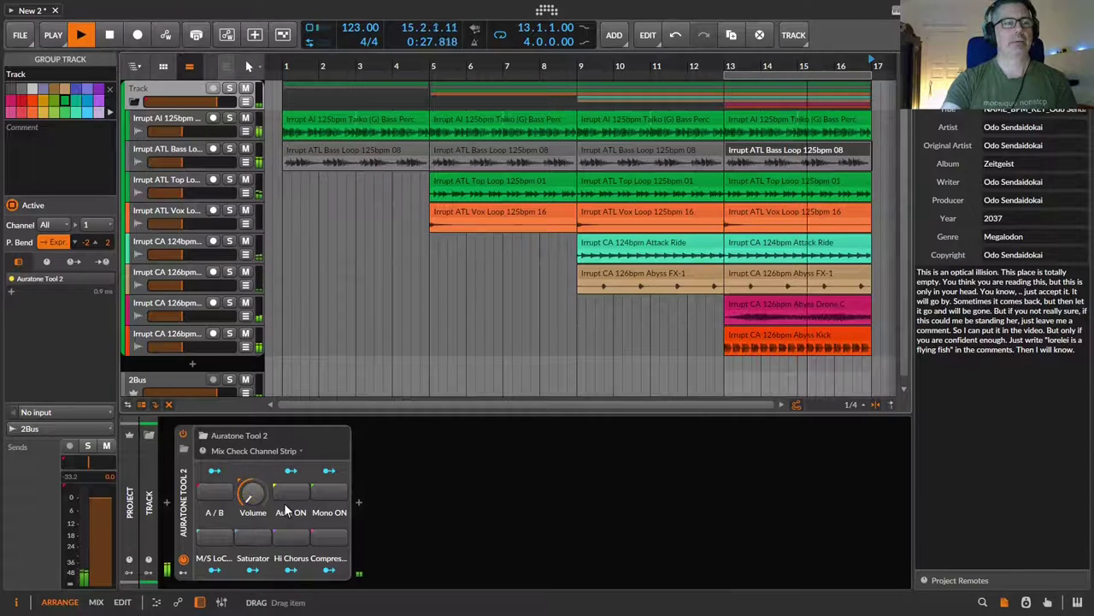
scroll(248, 504, "up", 1)
scroll(248, 505, "up", 1)
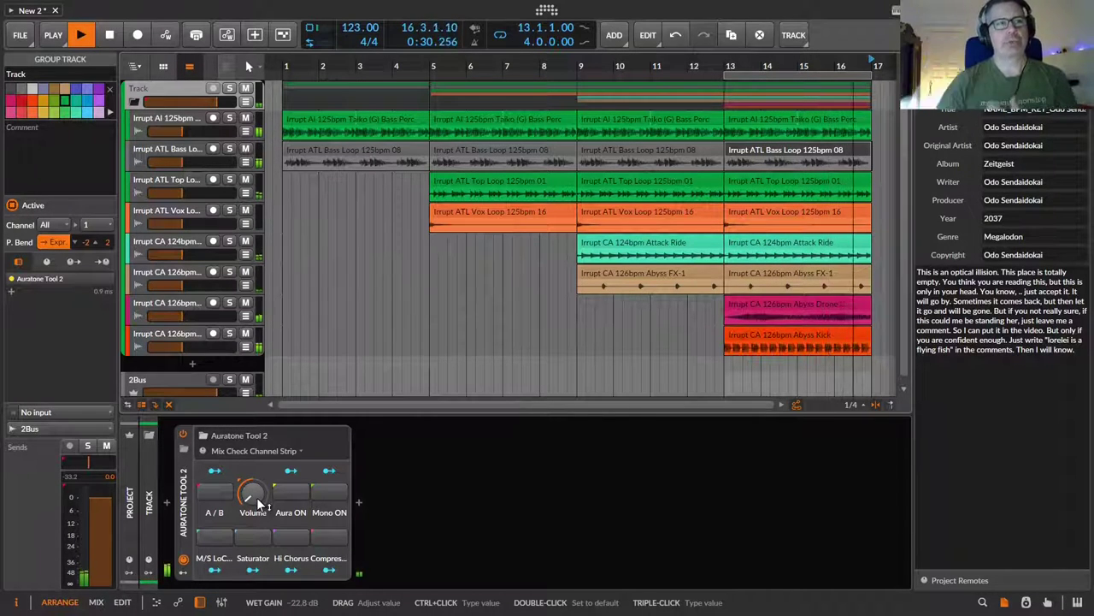
left_click_drag(259, 505, 265, 554)
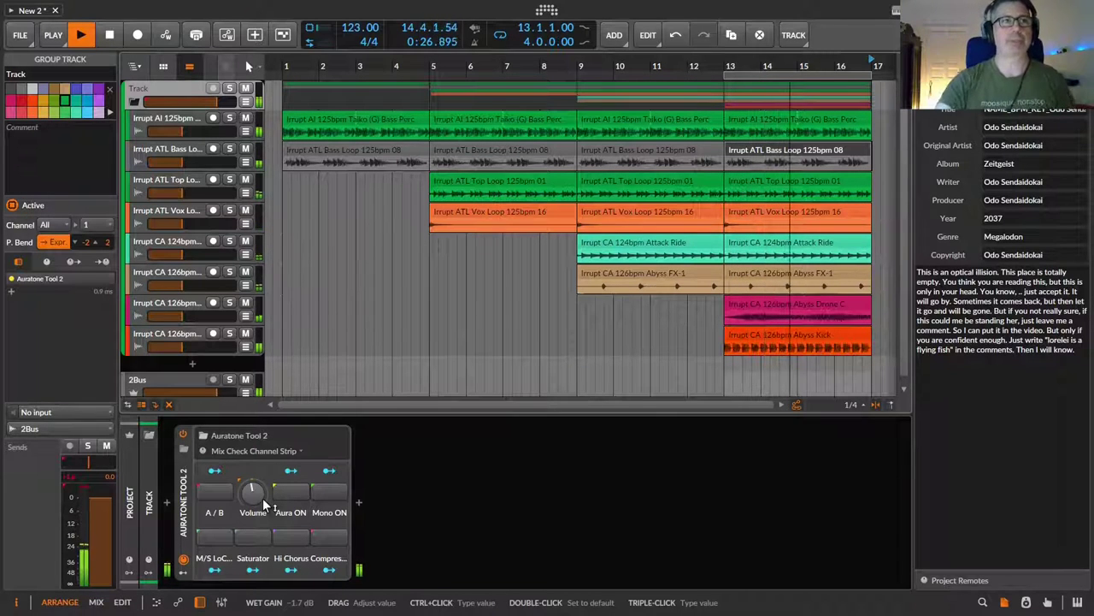
- Reset volume to 0.0 dB, try about -11.7 dB, reset to 0.0 dB again, and stop playback
double_click(249, 496)
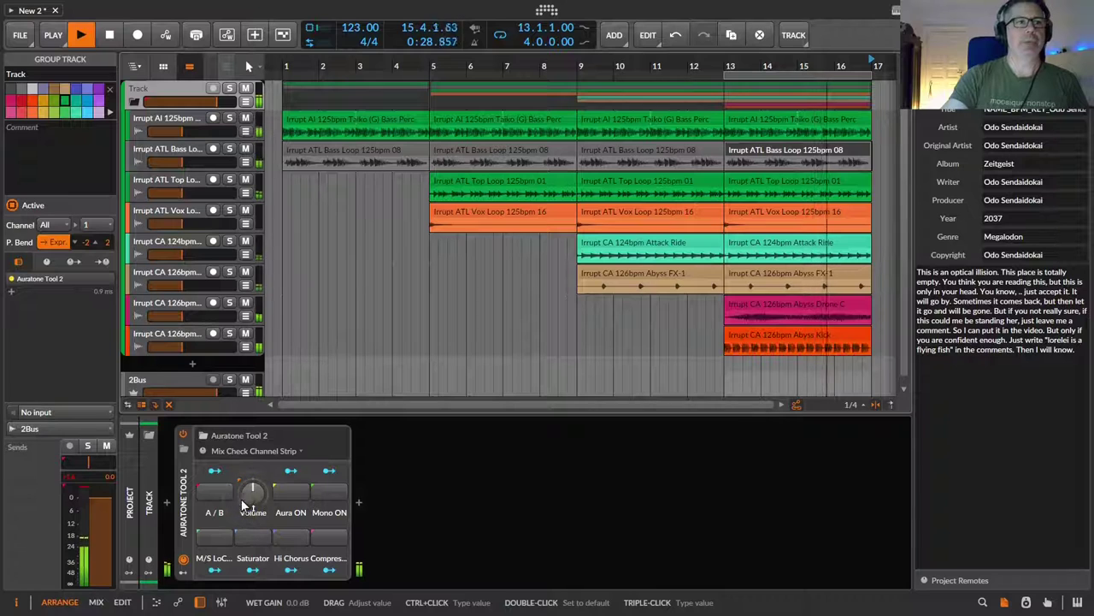
left_click_drag(244, 510, 243, 540)
double_click(252, 492)
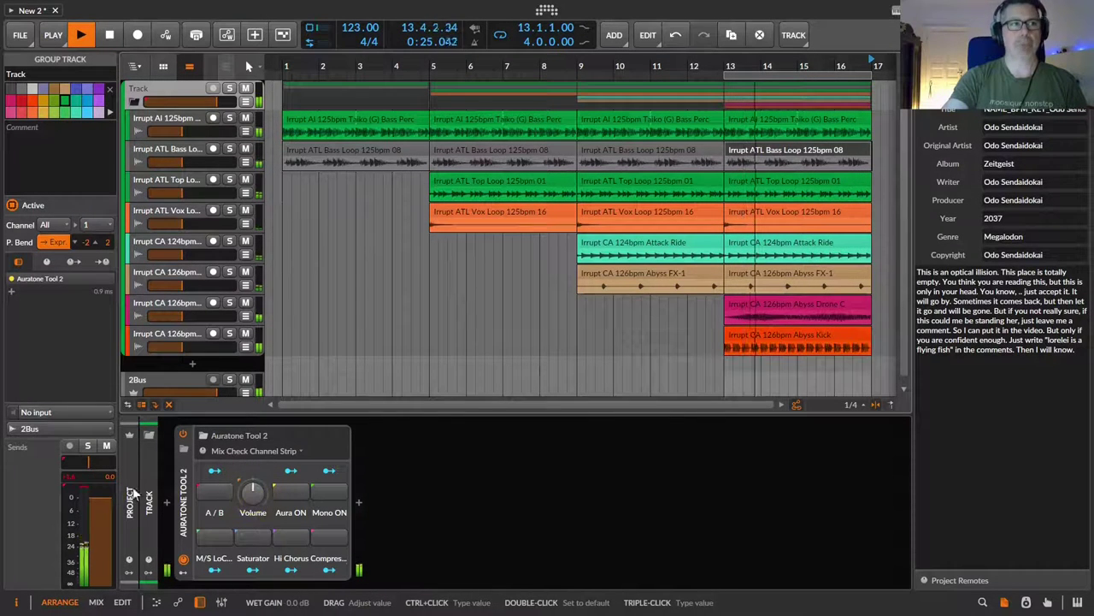
key("space")
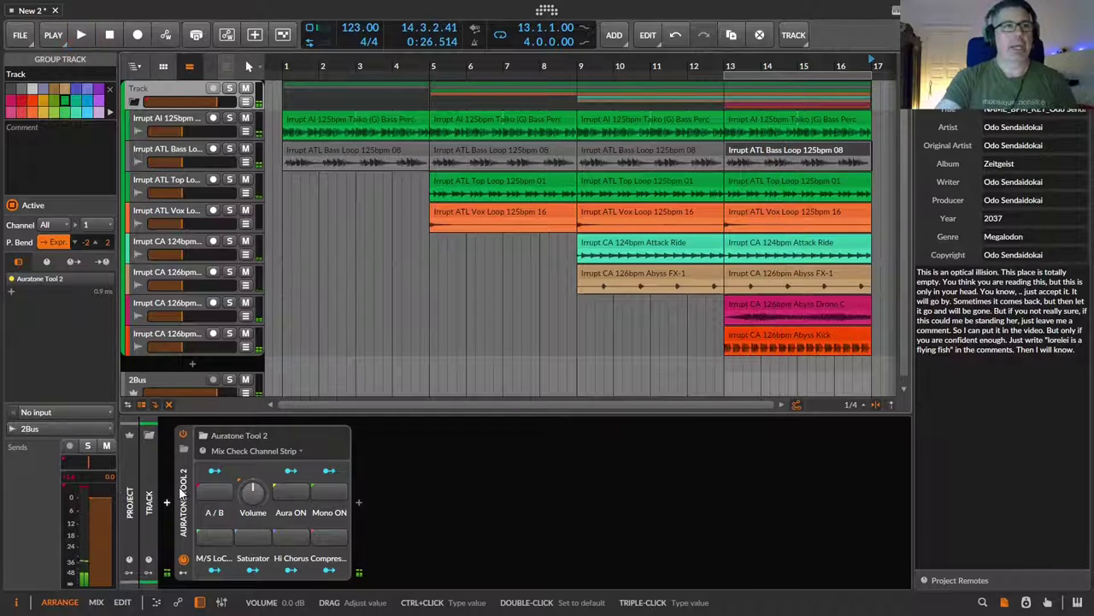
- Expand Auratone Tool 2's inner chain and inspect Mid-Side Split's side and mid path devices
left_click(185, 506)
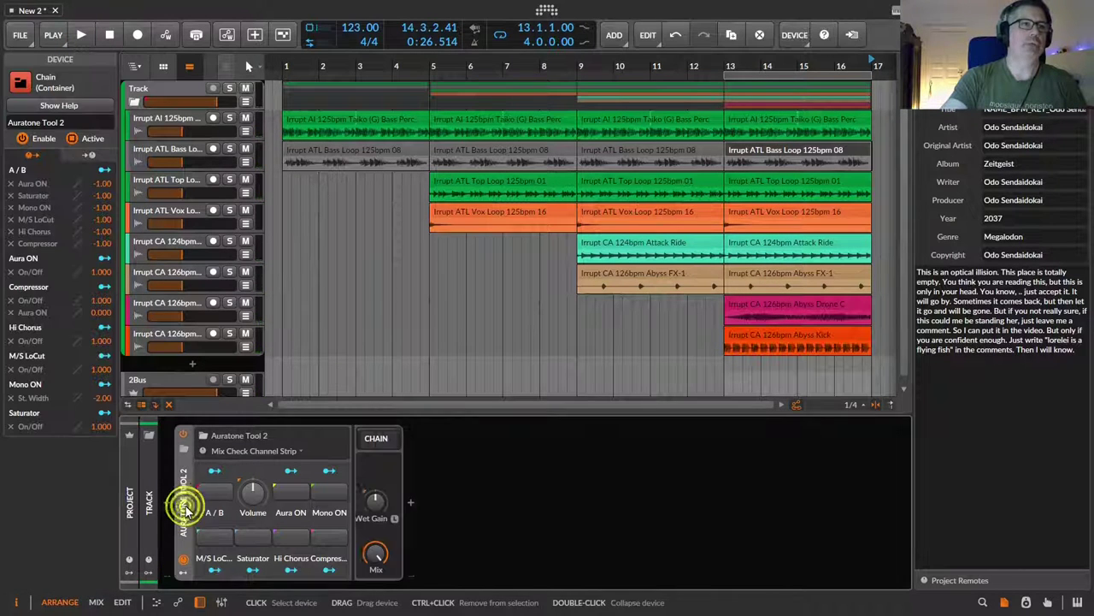
left_click(383, 441)
left_click(439, 534)
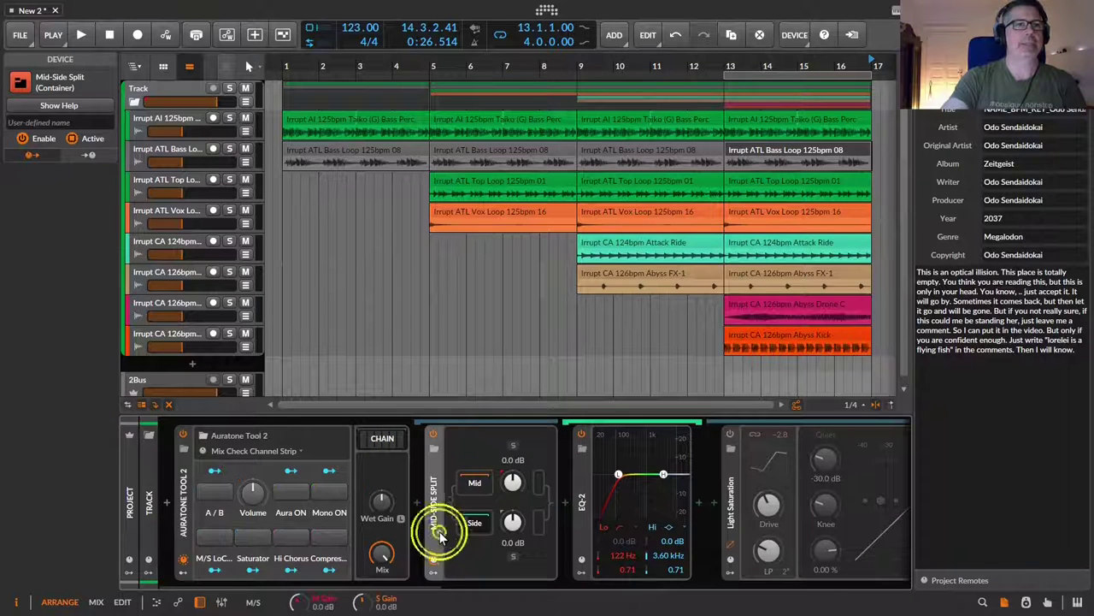
left_click(476, 524)
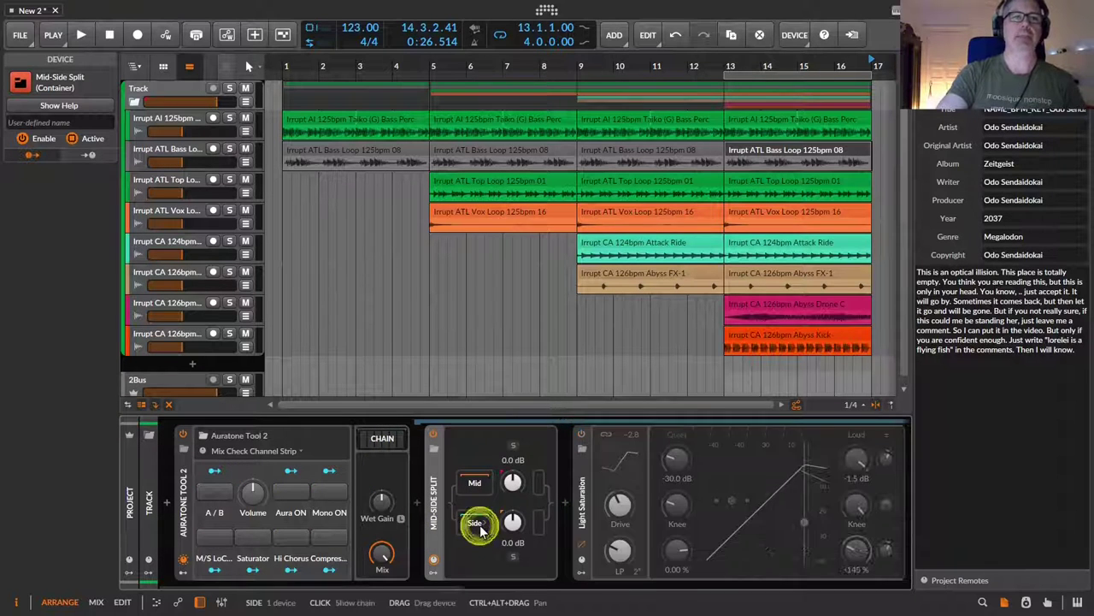
left_click(483, 526)
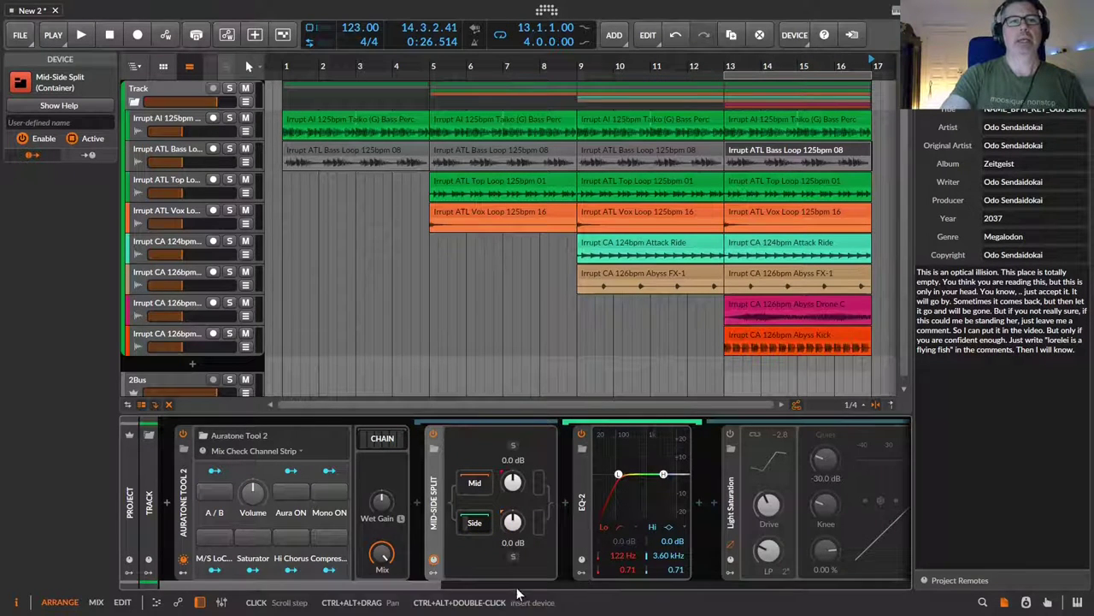
- Delete the Chorus device, select the Tool device, and scroll back to the chain start
left_click_drag(419, 583, 643, 561)
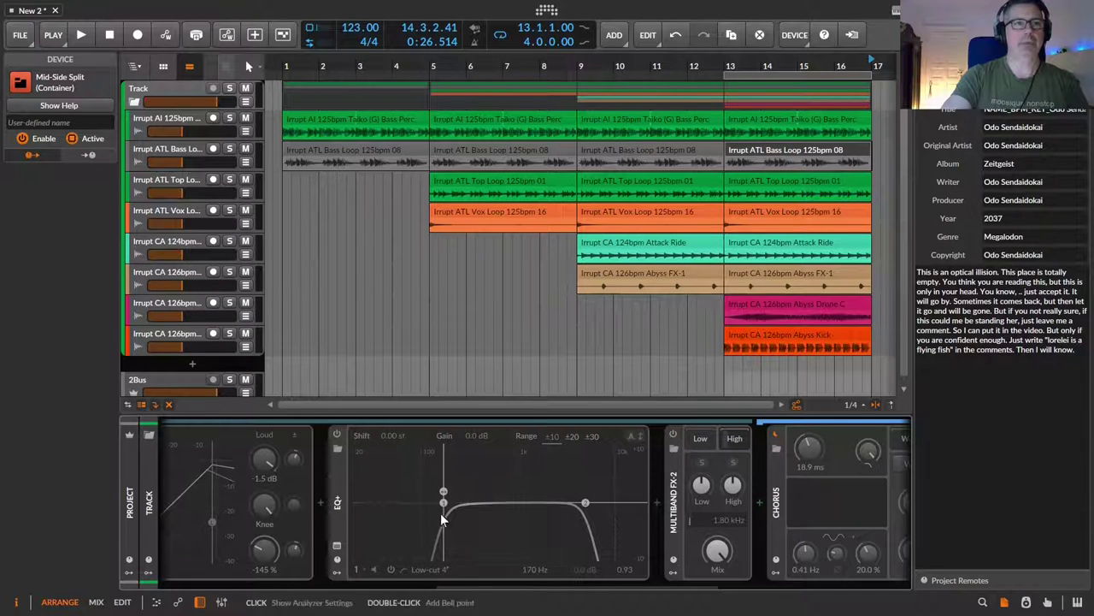
scroll(461, 584, "down", 5)
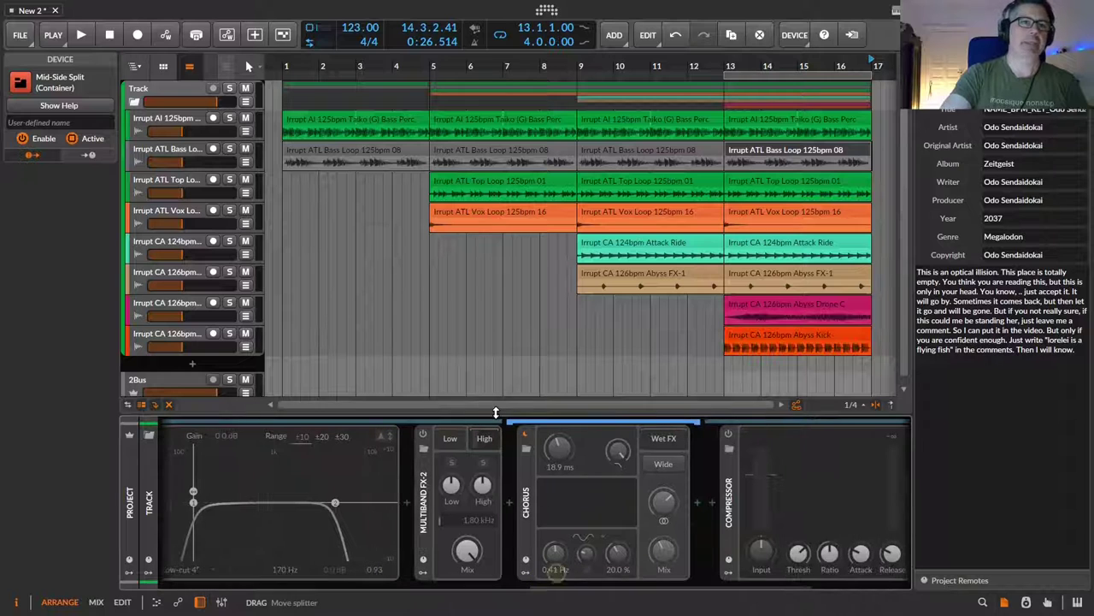
key("Delete")
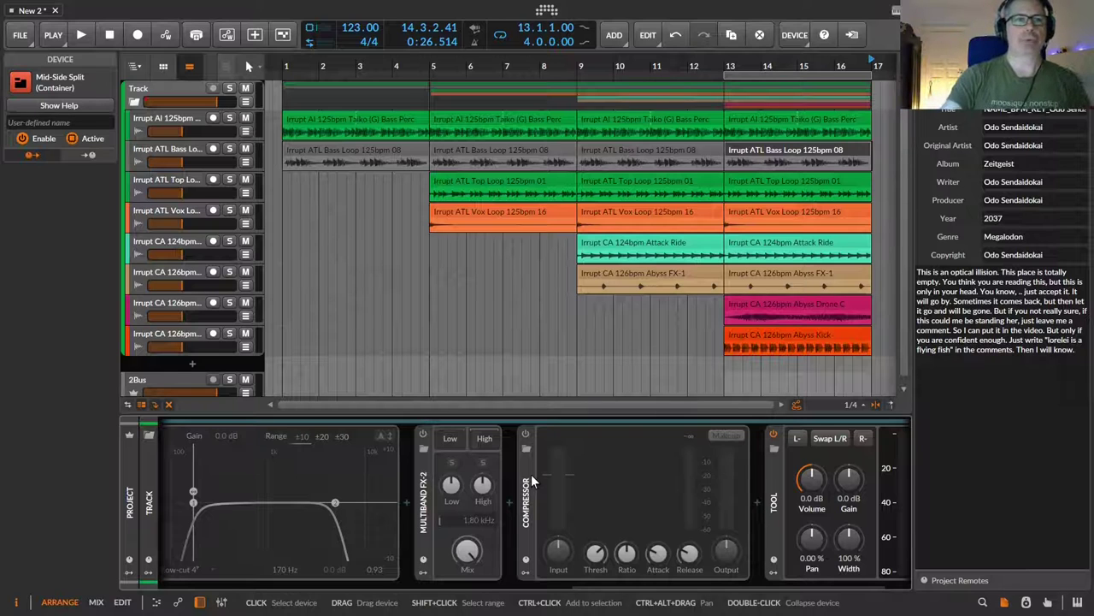
left_click_drag(652, 589, 741, 586)
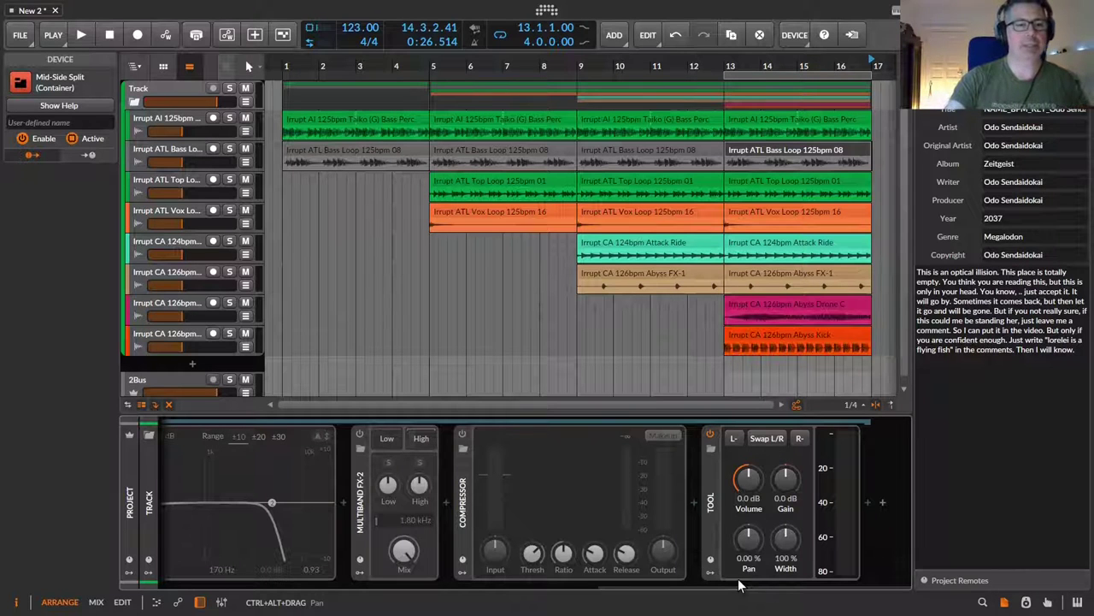
left_click(708, 501)
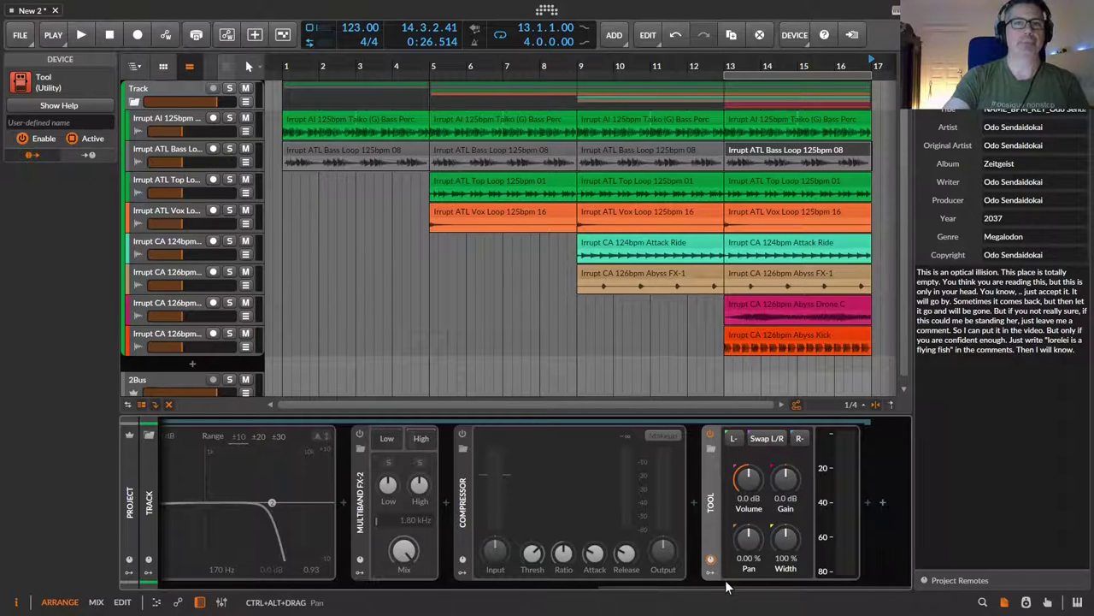
left_click_drag(726, 587, 214, 590)
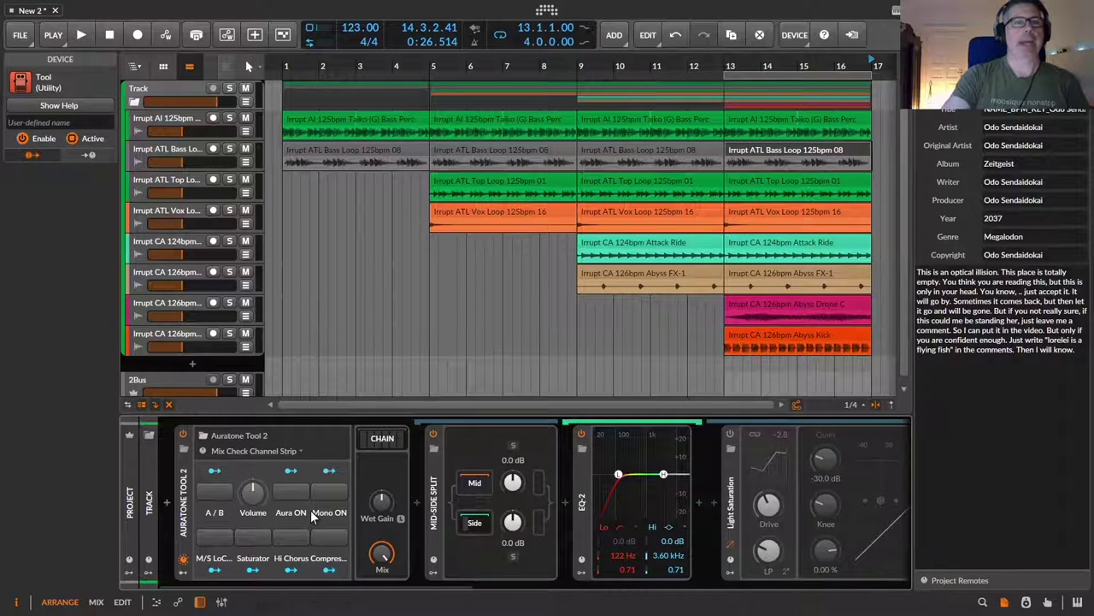
- Collapse and re-expand the nested devices, then select Auratone Tool 2 to show its remote assignments
double_click(389, 441)
left_click(392, 443)
left_click(393, 444)
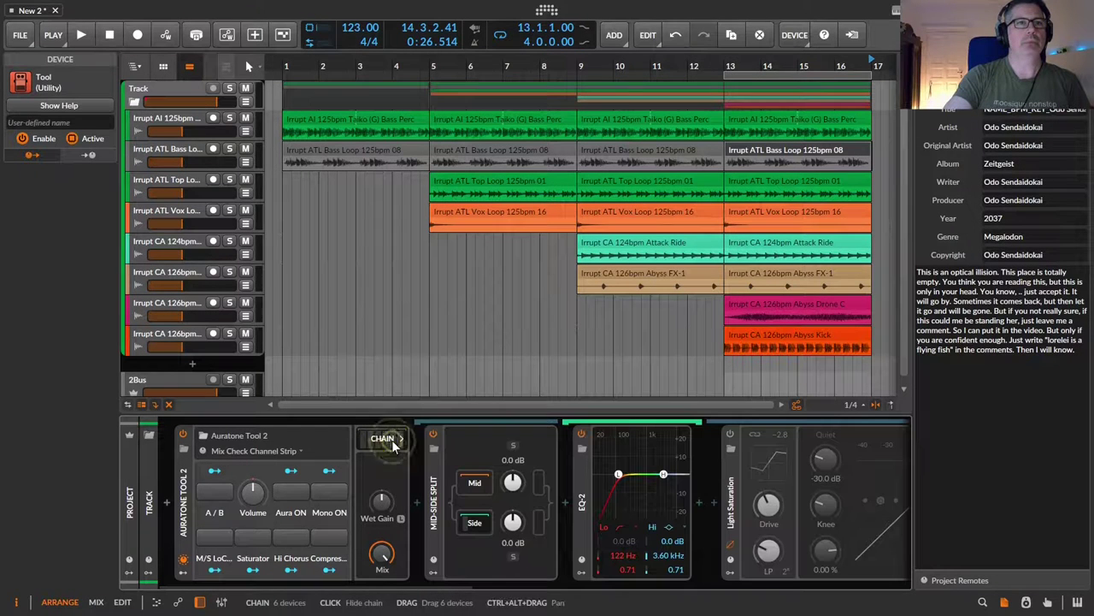
left_click(237, 491)
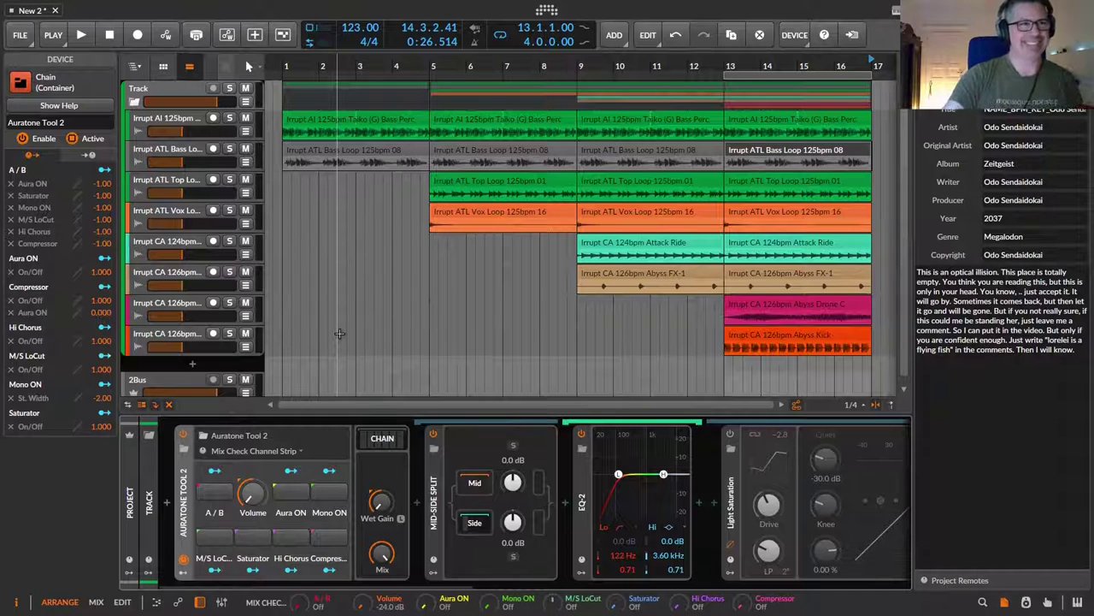
- Switch Auratone Tool 2 to the Fine tune remote page and scroll through the device chain
left_click(252, 496)
left_click(254, 453)
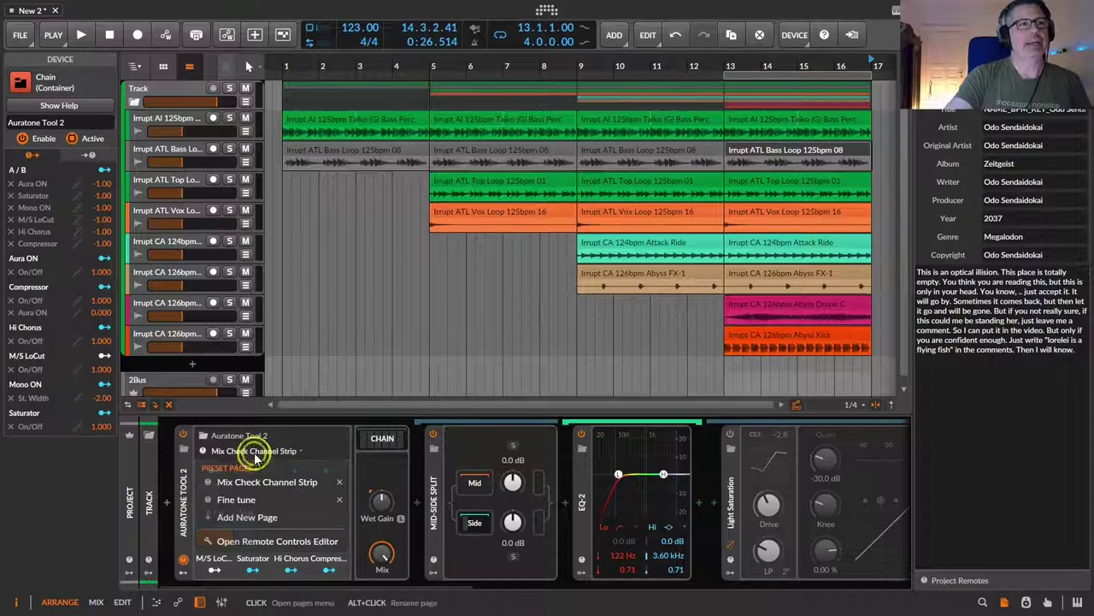
left_click(248, 497)
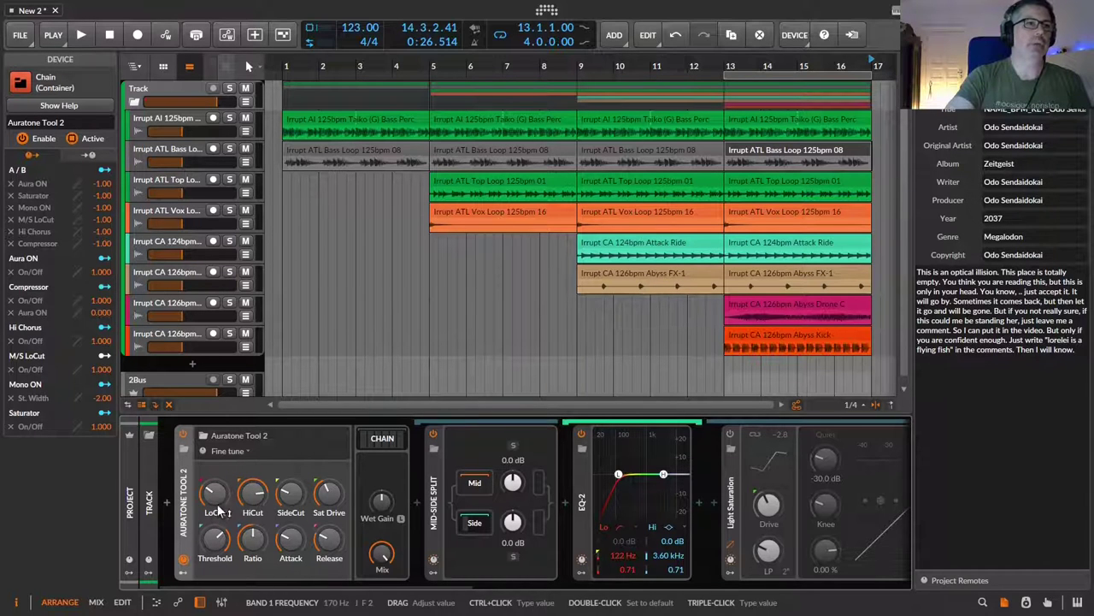
left_click_drag(404, 590, 624, 577)
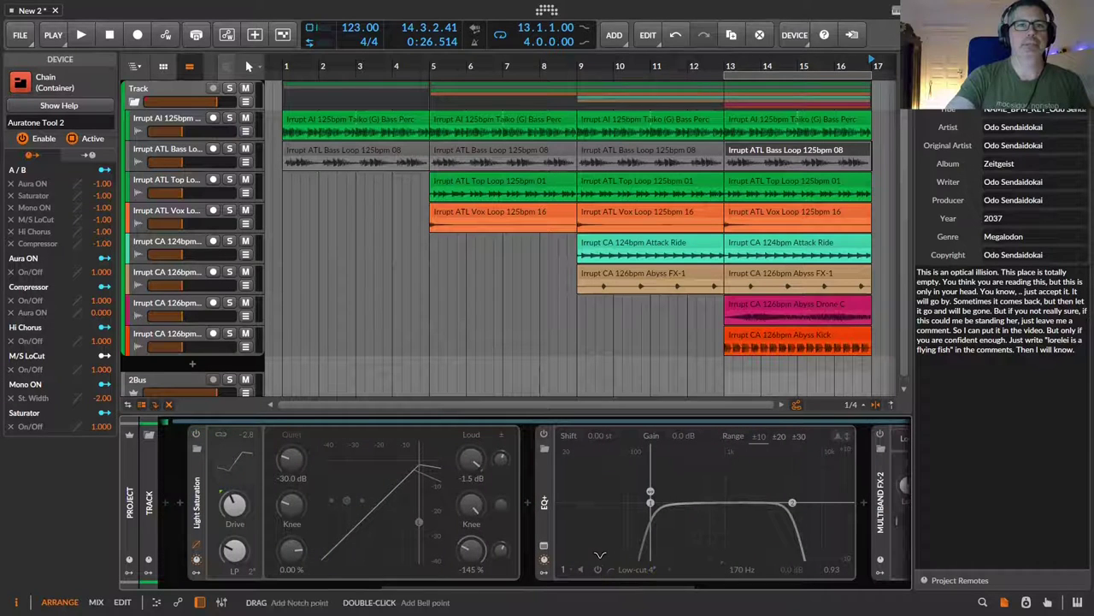
scroll(461, 487, "up", 5)
scroll(460, 487, "up", 2)
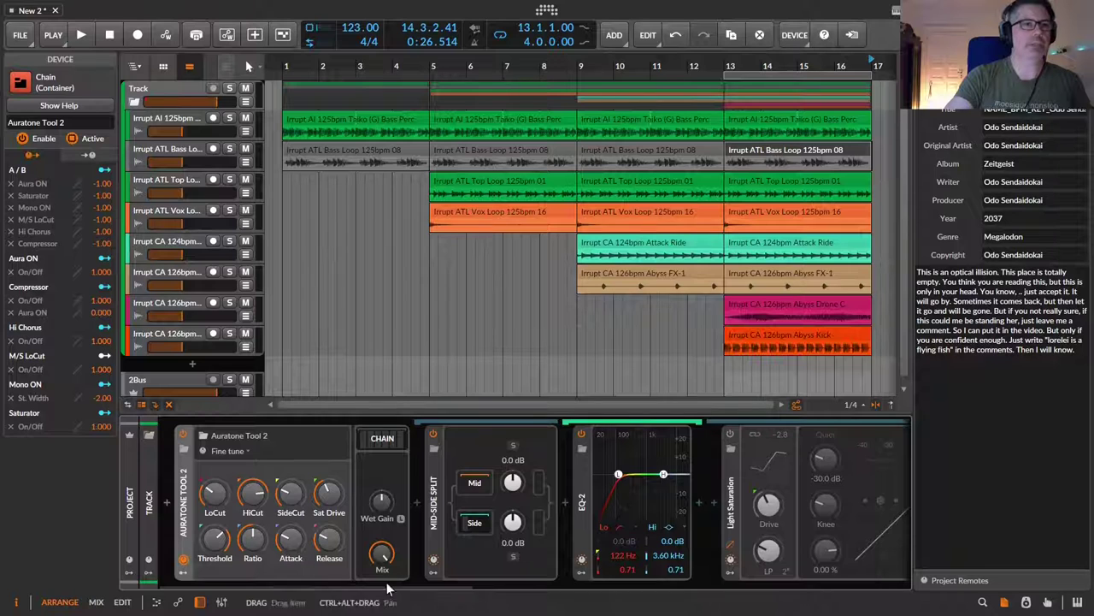
left_click_drag(188, 585, 902, 588)
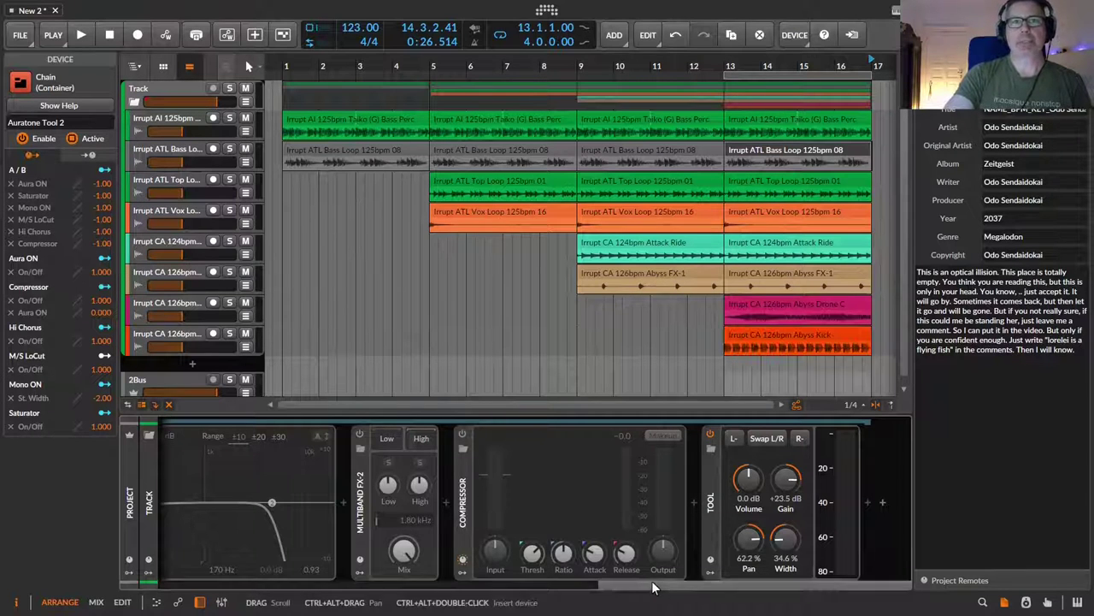
left_click_drag(647, 586, 157, 601)
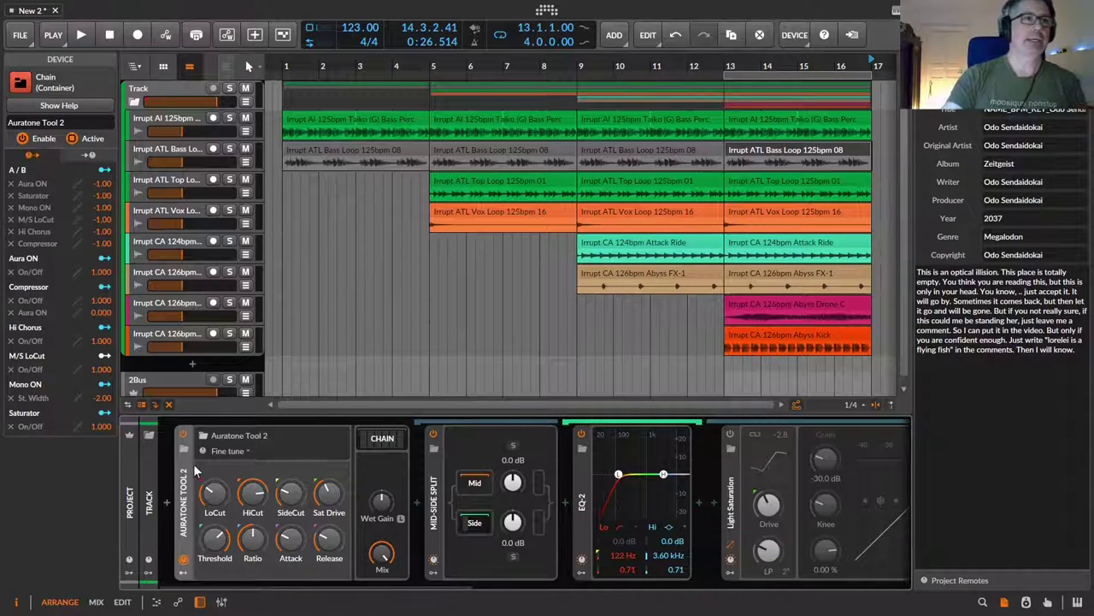
- Return to the Mix Check Channel Strip page, toggle M/S LoCut on and off, and collapse the chain
left_click(218, 450)
left_click(227, 482)
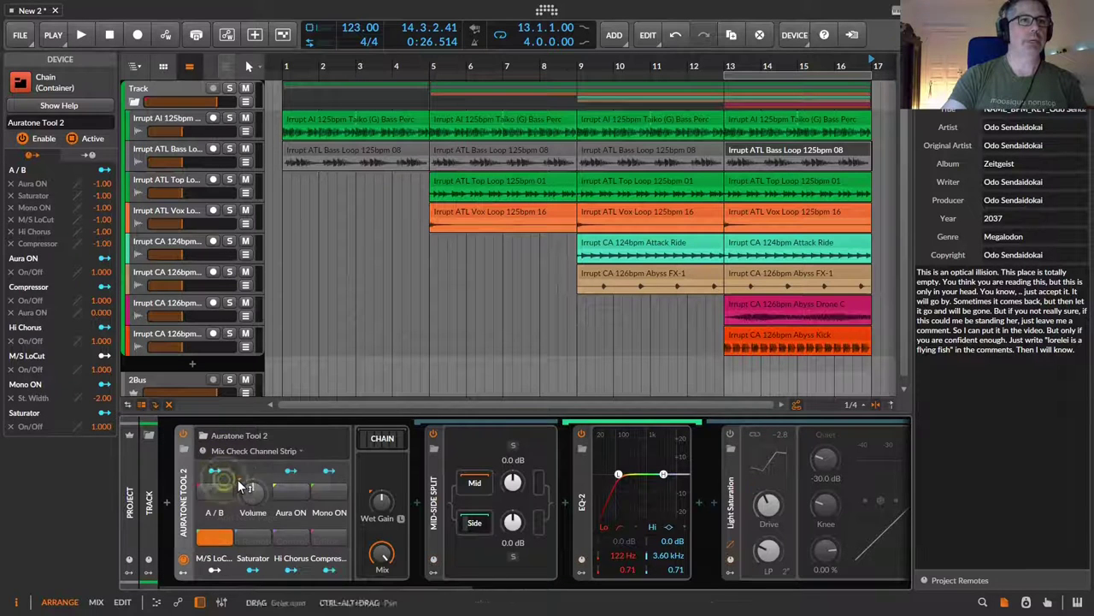
left_click(213, 537)
left_click(214, 538)
left_click(381, 438)
left_click(181, 504)
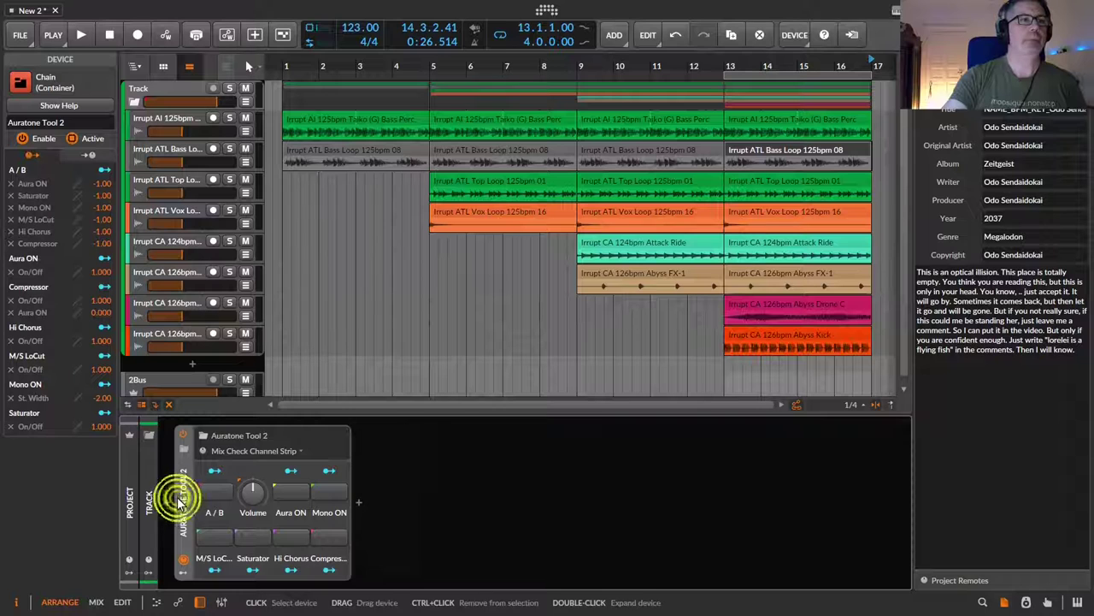
- Fold and unfold the Track group's child tracks, briefly selecting 2Bus, leaving the group expanded
left_click(134, 96)
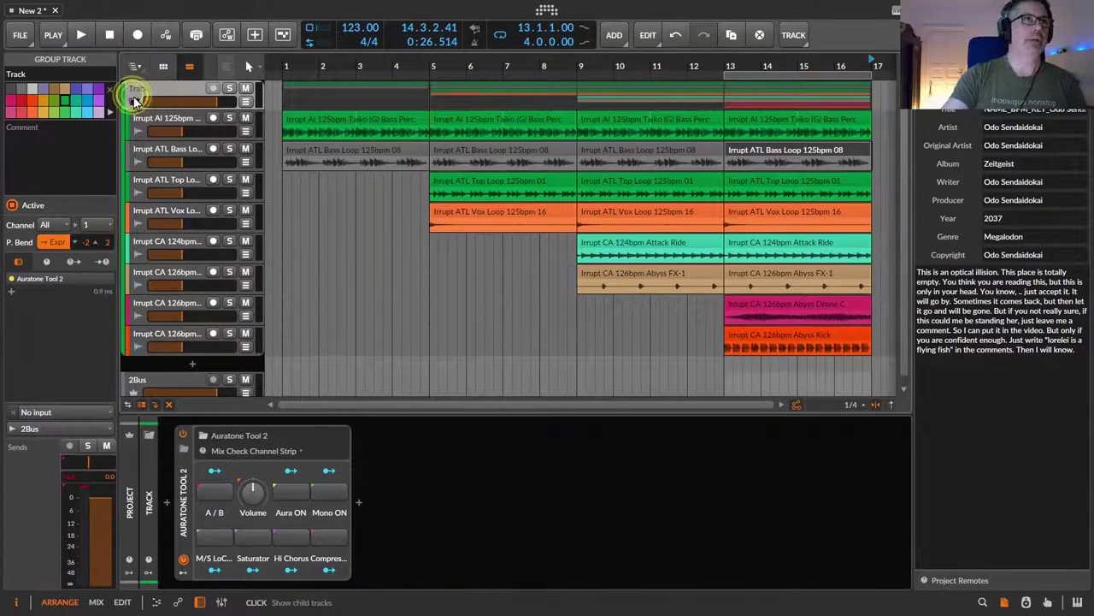
left_click(134, 101)
left_click(133, 101)
left_click(133, 101)
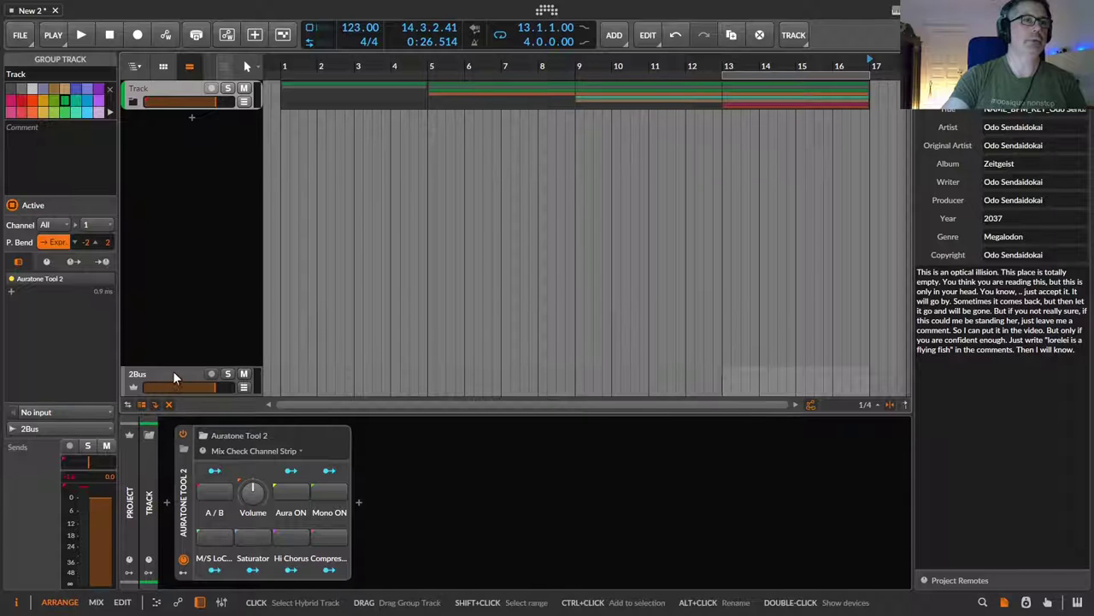
left_click(172, 376)
left_click(180, 94)
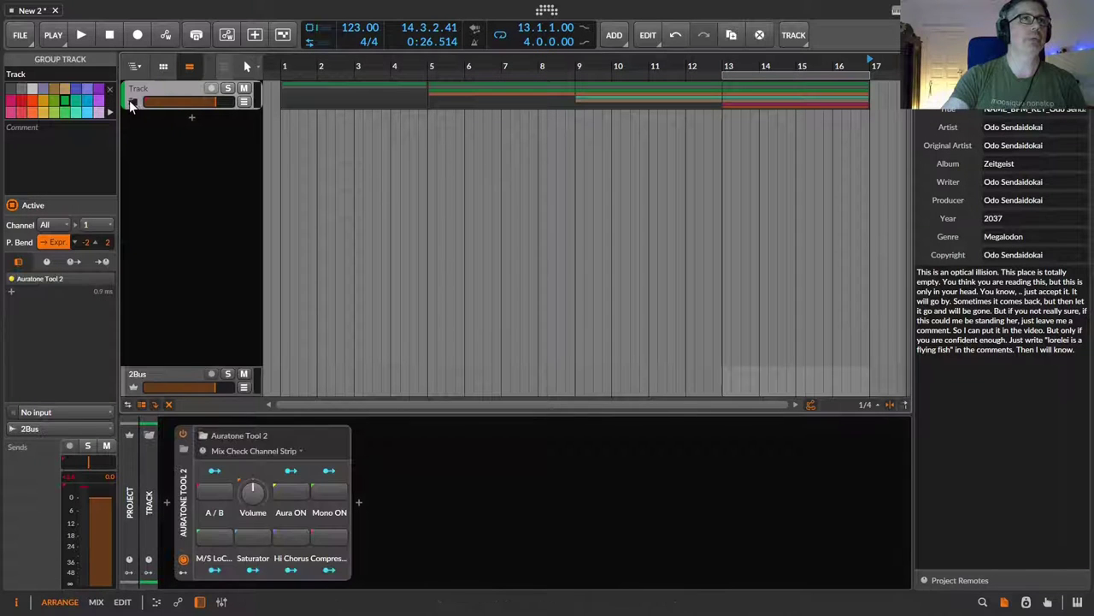
left_click(134, 101)
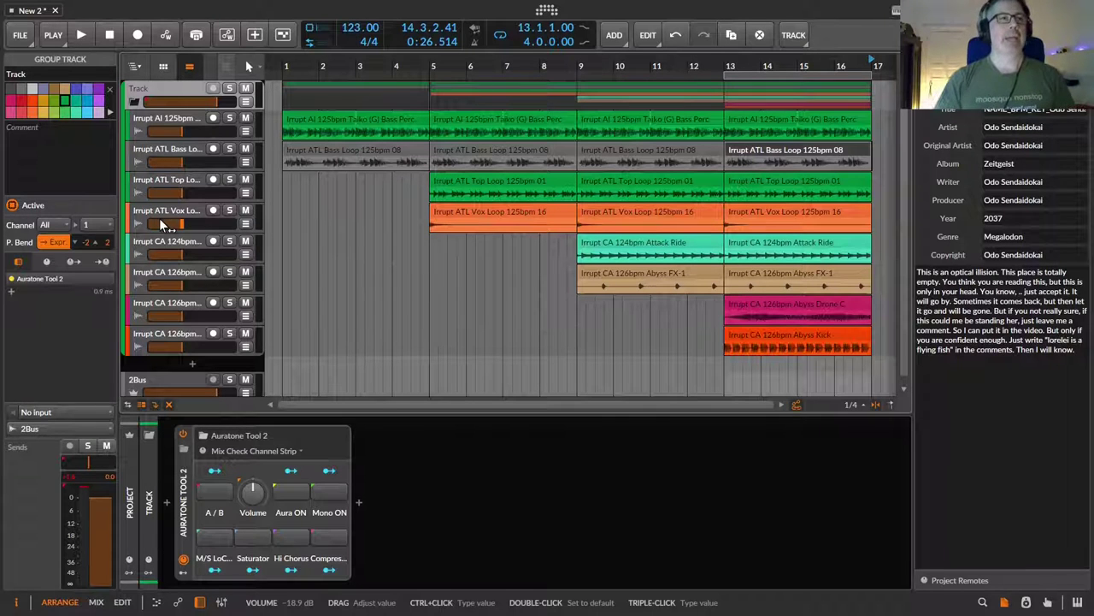
- Toggle Auratone Tool 2 off and back on, then switch on Aura ON and Mono ON
left_click(184, 522)
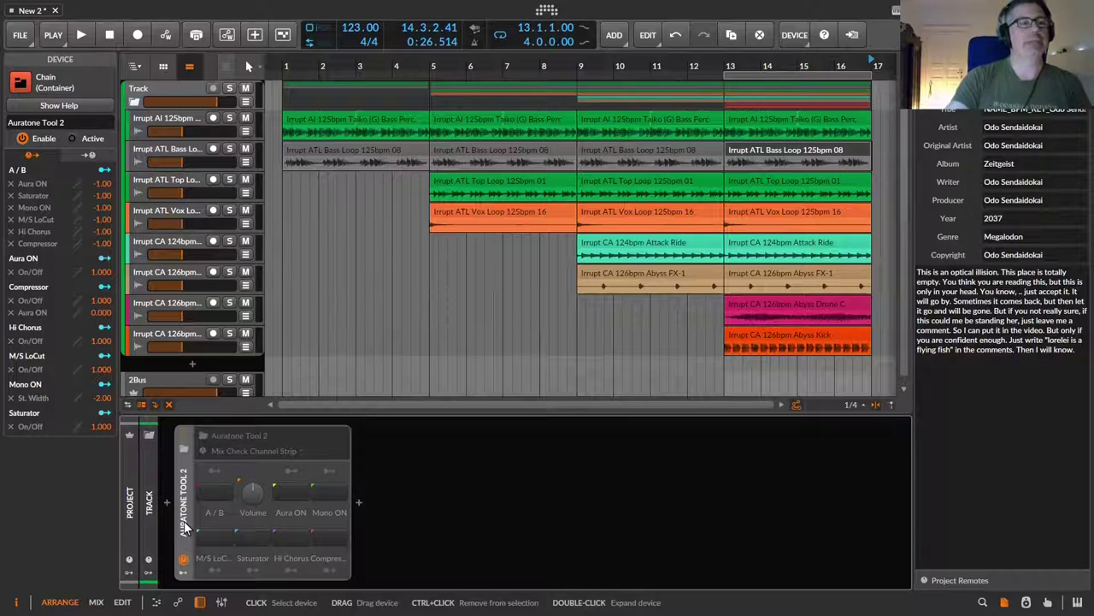
left_click(182, 481)
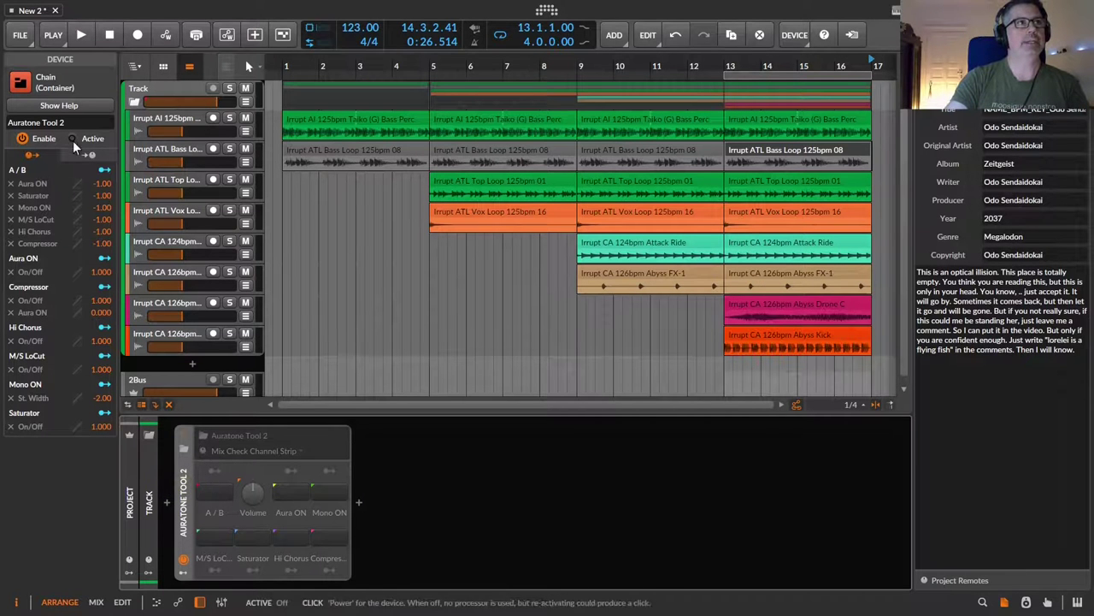
left_click(74, 141)
left_click(74, 141)
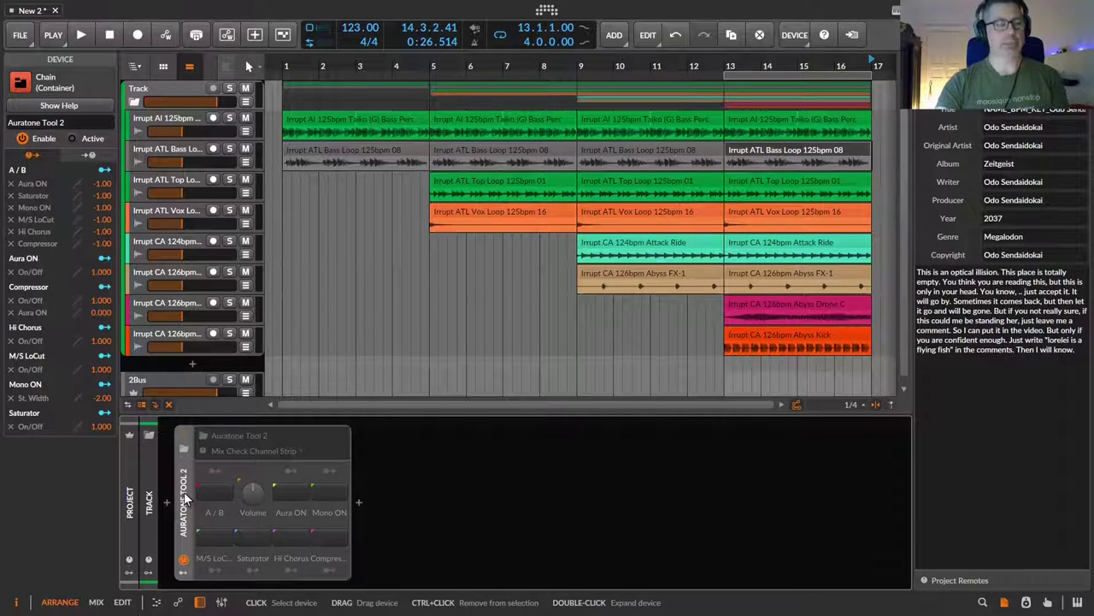
left_click(75, 138)
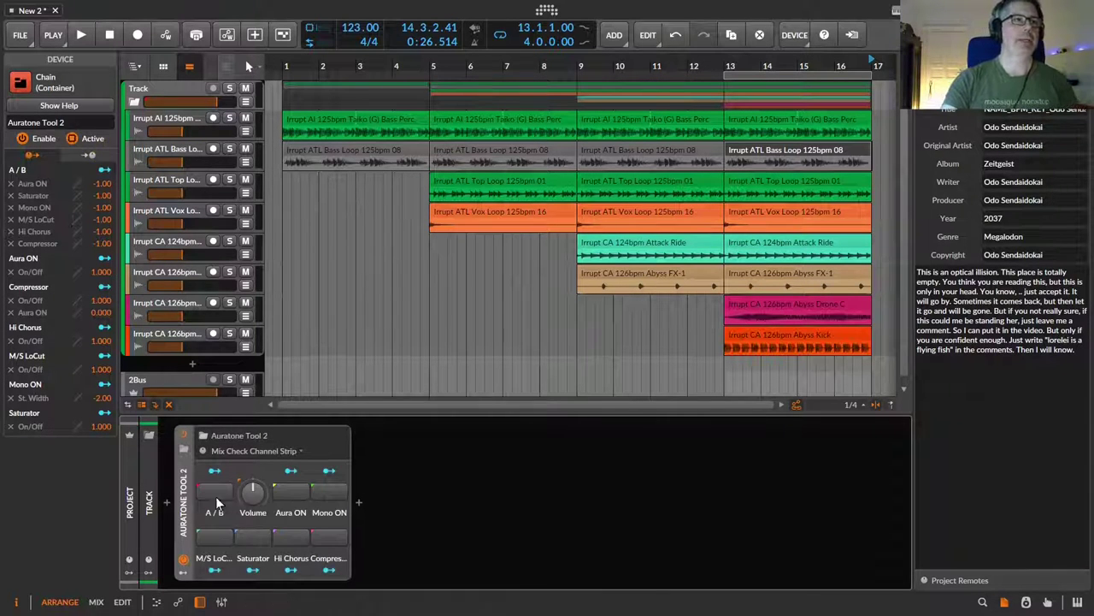
left_click(299, 494)
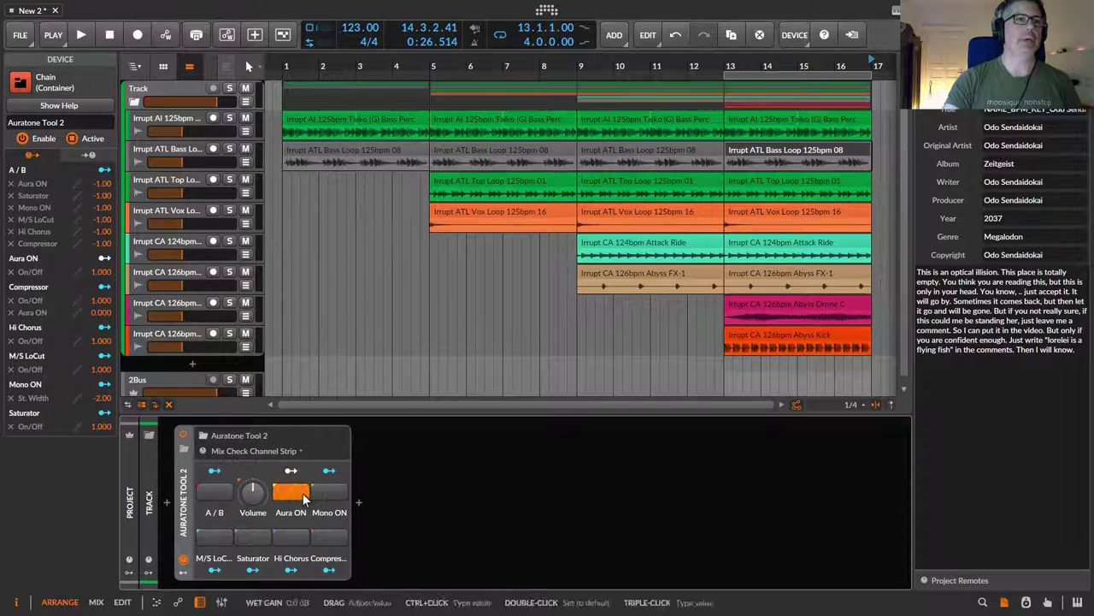
left_click(329, 492)
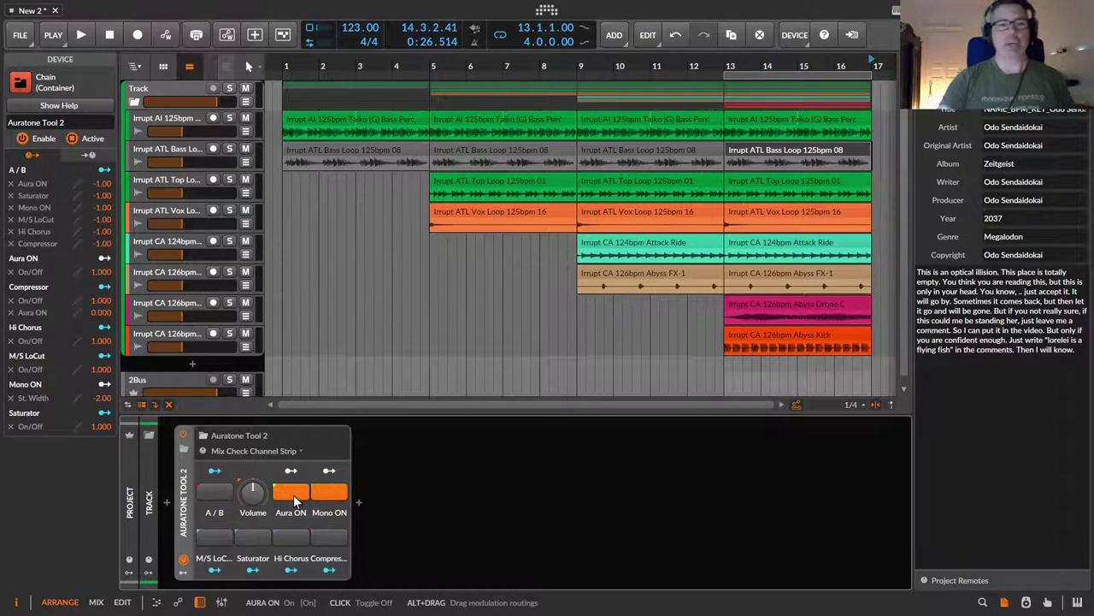